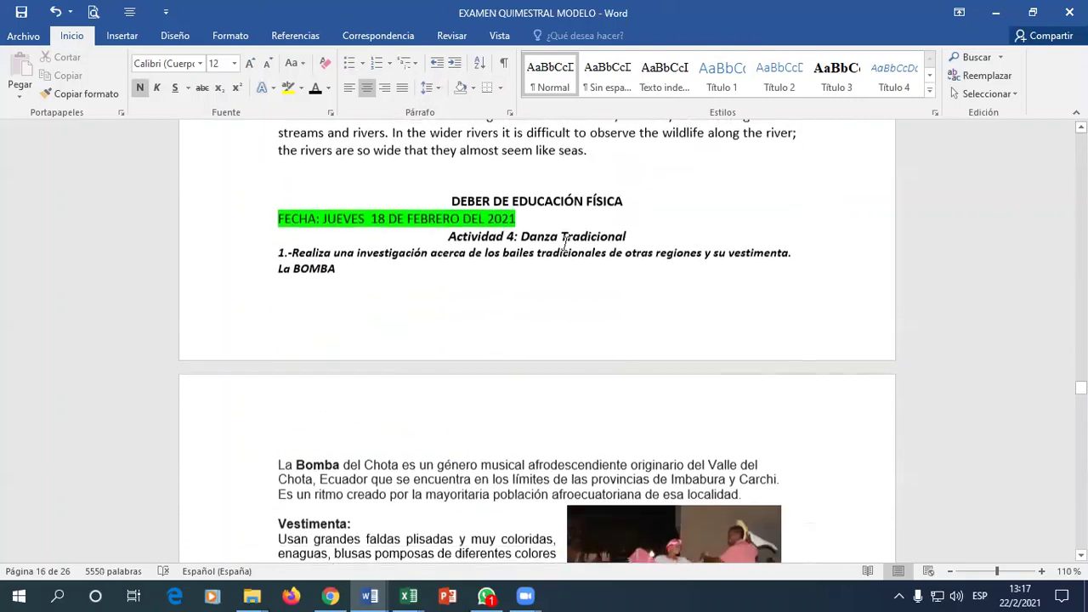
Step: Review the week 38 assignments on traditional dance and the just-society song, together with the Semana 38 self-assessment table
{"action": "scroll", "coordinate": [484, 241], "scroll_direction": "down", "scroll_amount": 8}
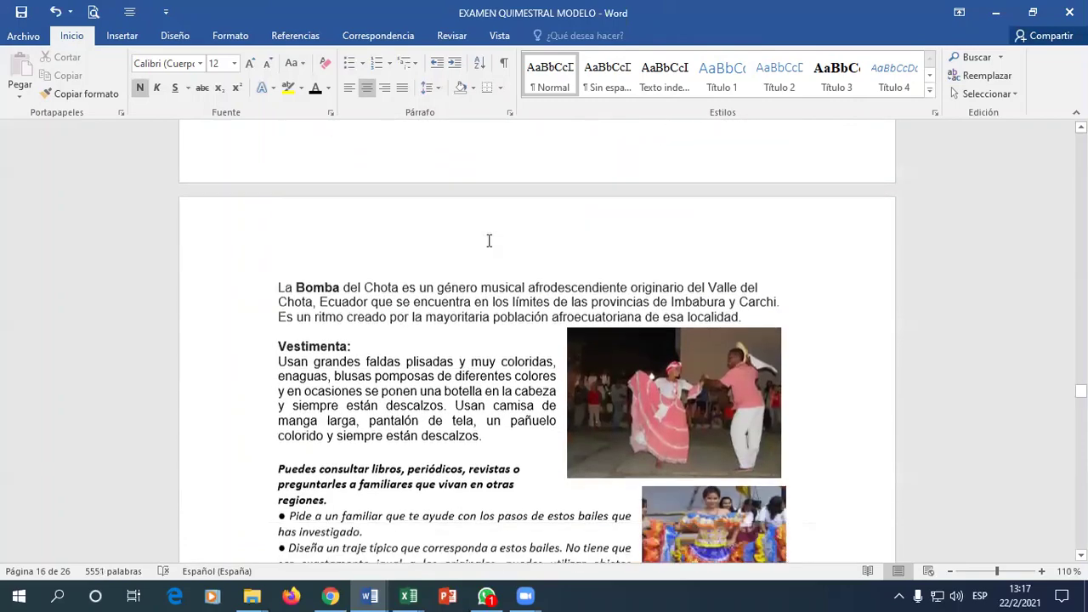
{"action": "scroll", "coordinate": [321, 241], "scroll_direction": "down", "scroll_amount": 9}
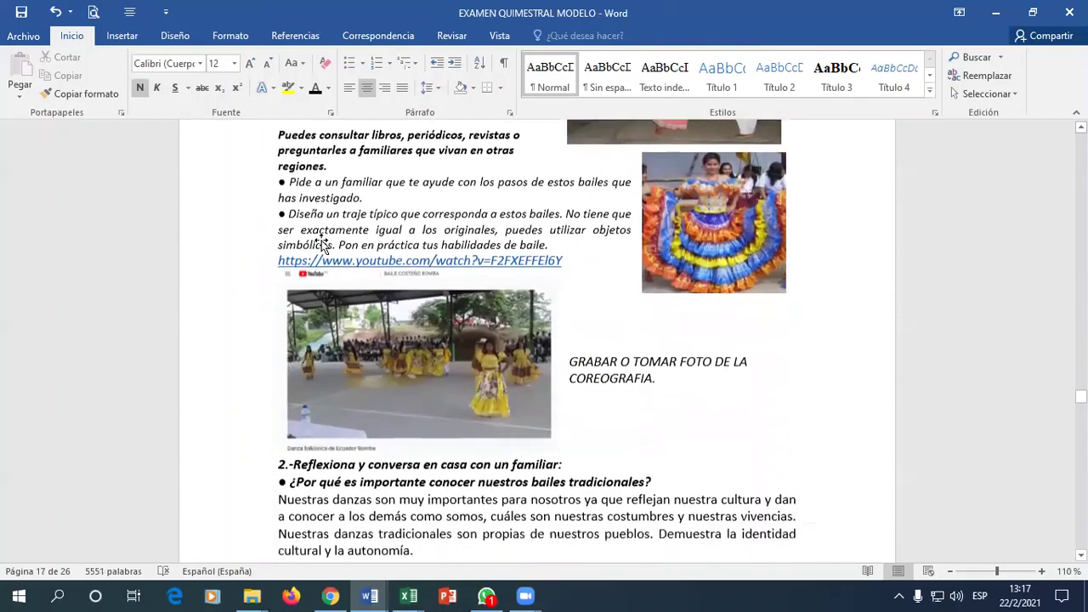
{"action": "scroll", "coordinate": [321, 240], "scroll_direction": "down", "scroll_amount": 9}
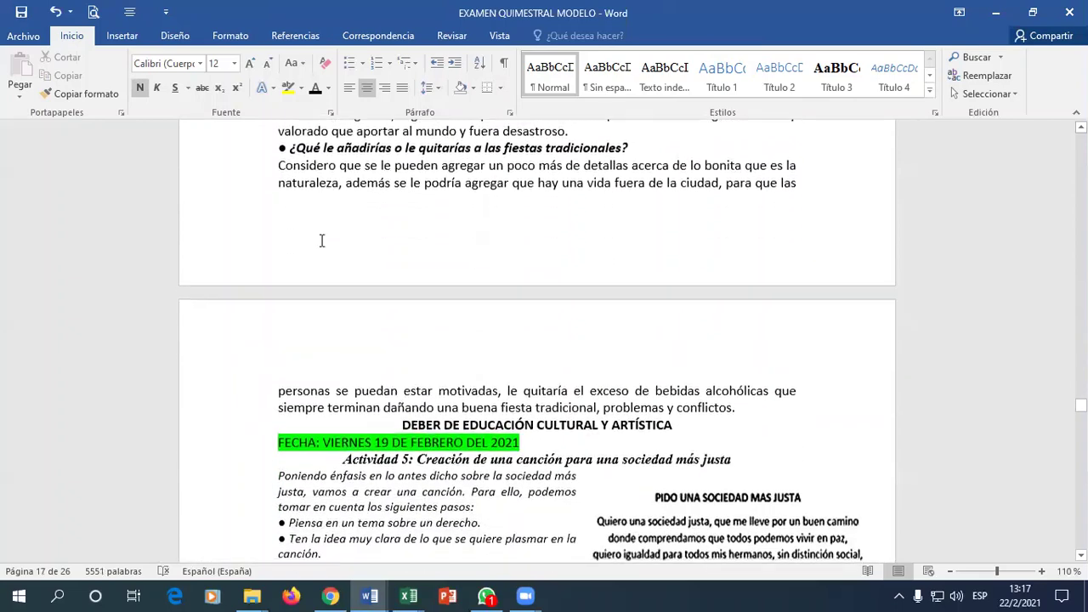
{"action": "scroll", "coordinate": [501, 313], "scroll_direction": "down", "scroll_amount": 2}
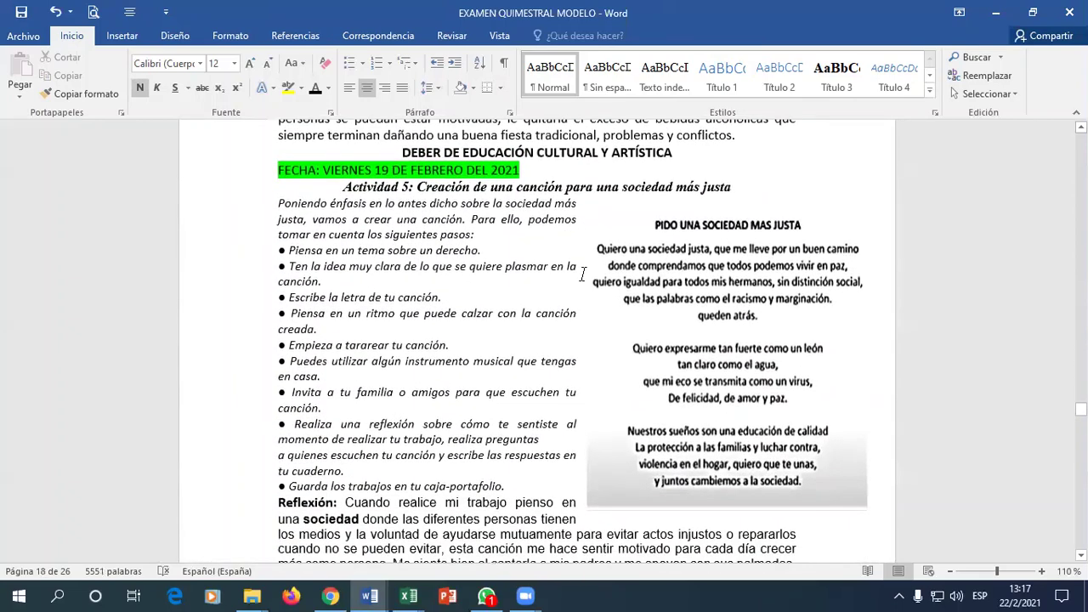
{"action": "left_click", "coordinate": [656, 253]}
{"action": "scroll", "coordinate": [659, 289], "scroll_direction": "down", "scroll_amount": 2}
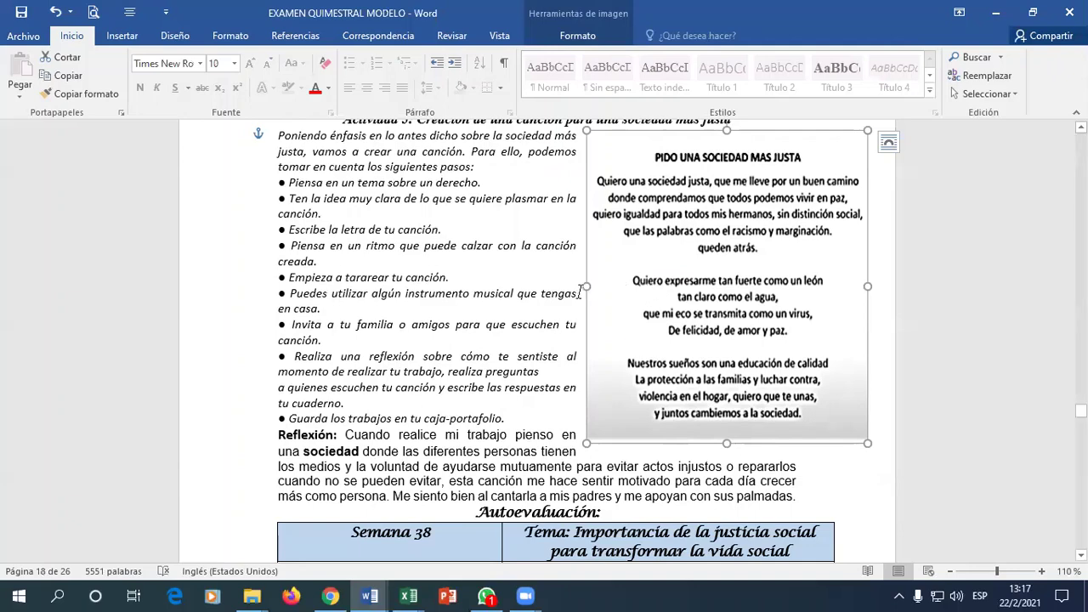
{"action": "scroll", "coordinate": [578, 293], "scroll_direction": "down", "scroll_amount": 5}
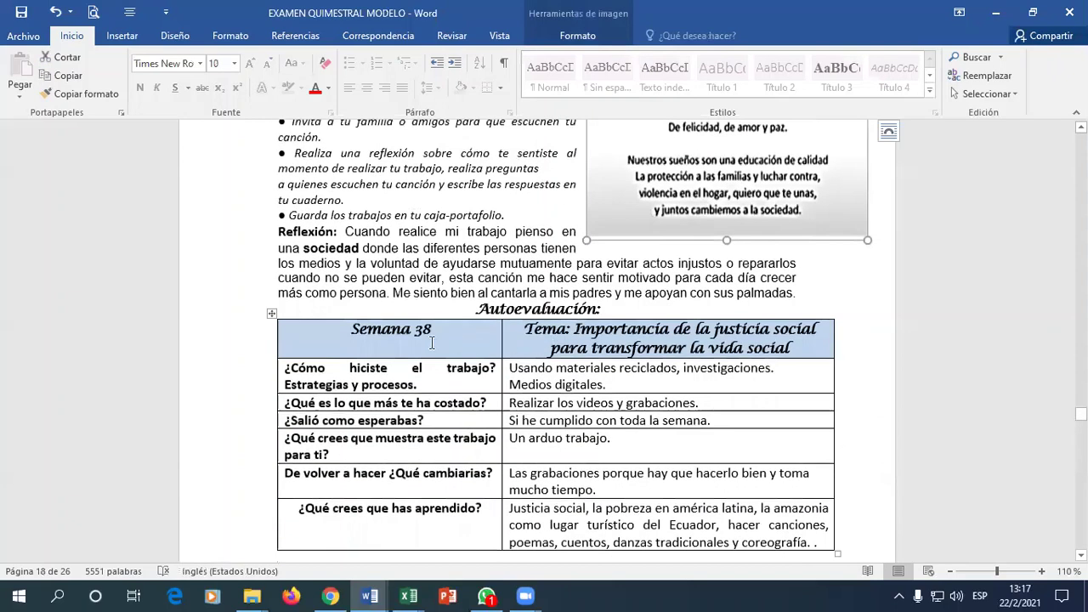
{"action": "left_click", "coordinate": [572, 384]}
{"action": "scroll", "coordinate": [573, 382], "scroll_direction": "down", "scroll_amount": 2}
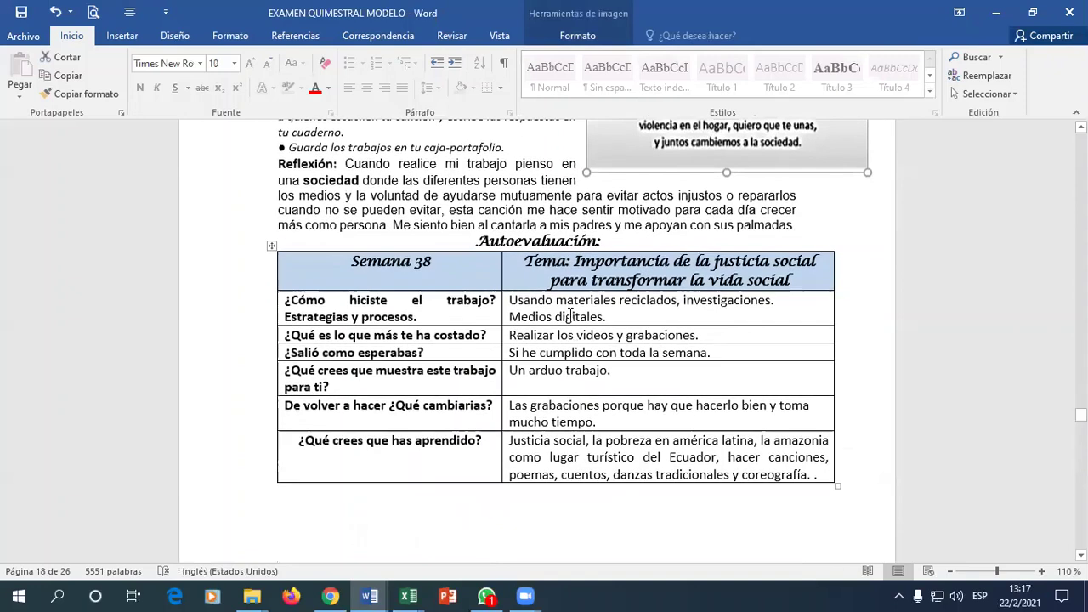
{"action": "left_click", "coordinate": [580, 421]}
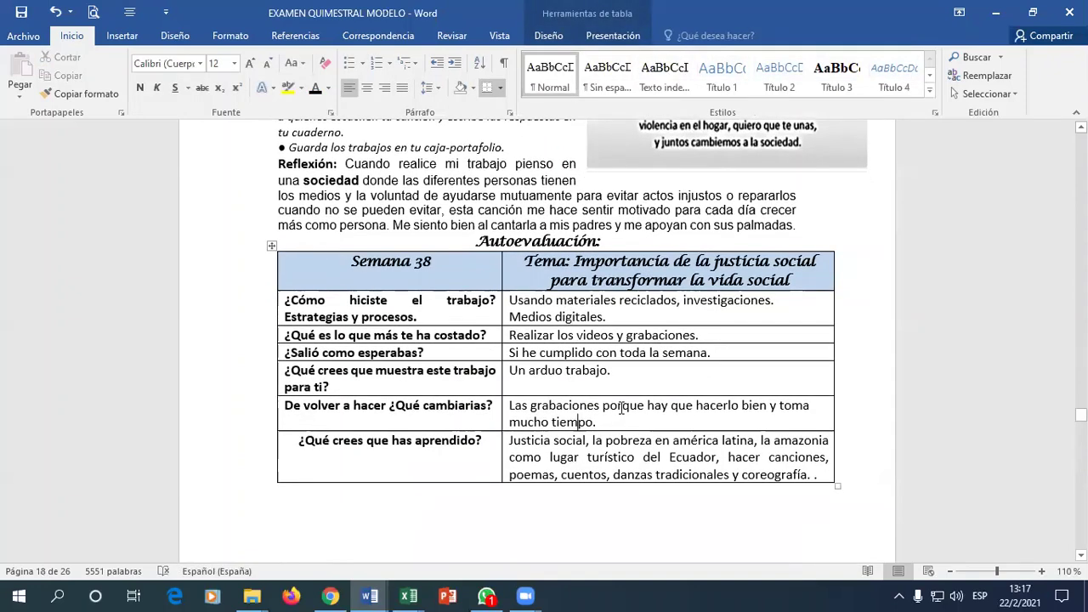
Step: Examine the Semana 39 section of project 7, from its cover and daily assignments to its self-assessment table
{"action": "scroll", "coordinate": [619, 411], "scroll_direction": "down", "scroll_amount": 15}
{"action": "scroll", "coordinate": [621, 408], "scroll_direction": "down", "scroll_amount": 20}
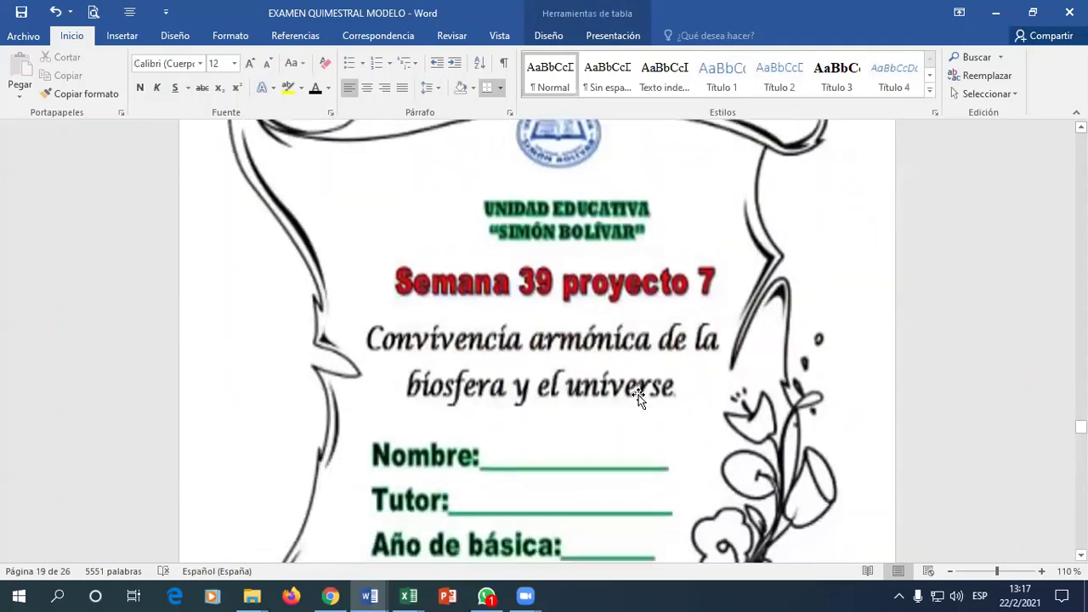
{"action": "scroll", "coordinate": [640, 395], "scroll_direction": "down", "scroll_amount": 8}
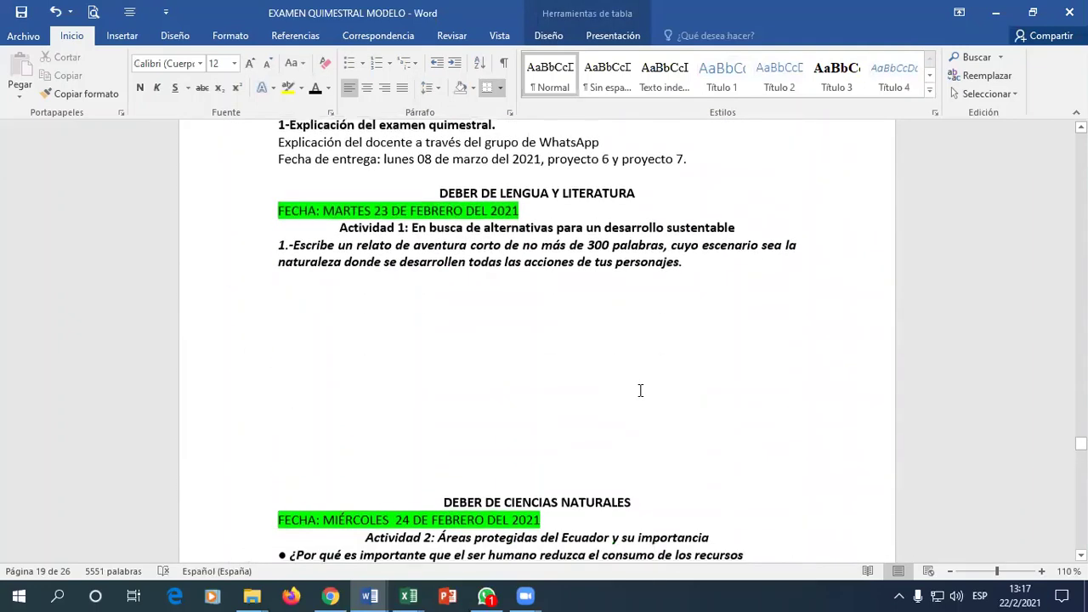
{"action": "scroll", "coordinate": [538, 264], "scroll_direction": "down", "scroll_amount": 10}
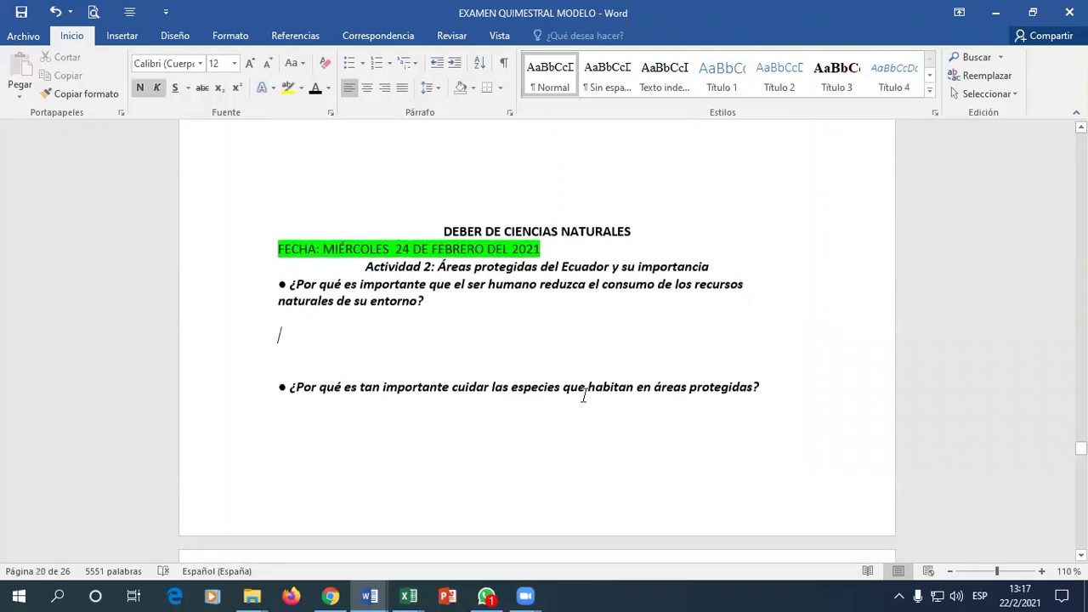
{"action": "scroll", "coordinate": [605, 362], "scroll_direction": "down", "scroll_amount": 8}
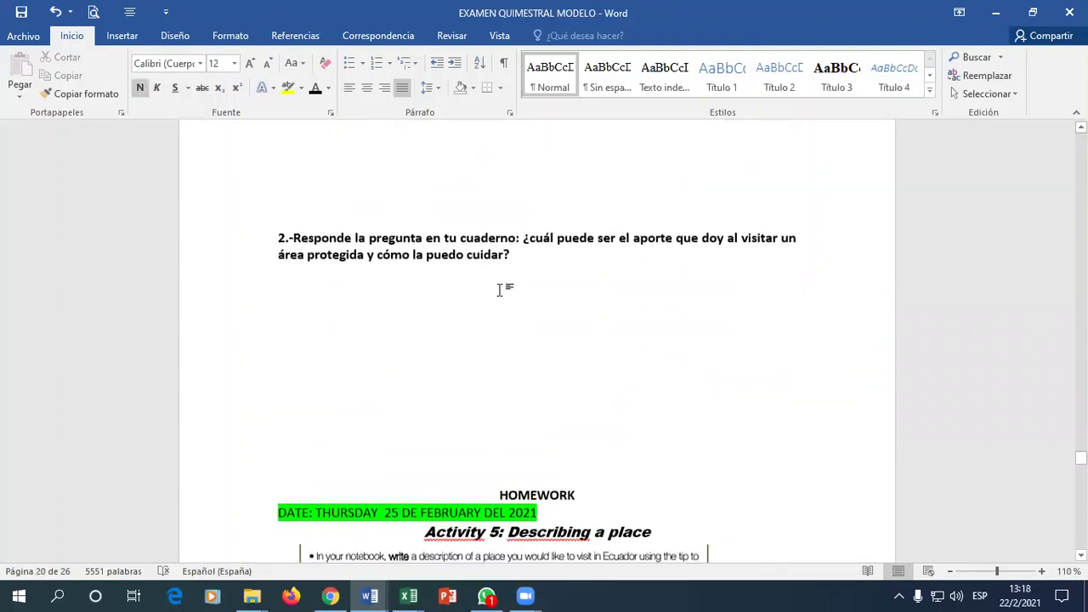
{"action": "left_click", "coordinate": [530, 442]}
{"action": "scroll", "coordinate": [721, 483], "scroll_direction": "down", "scroll_amount": 10}
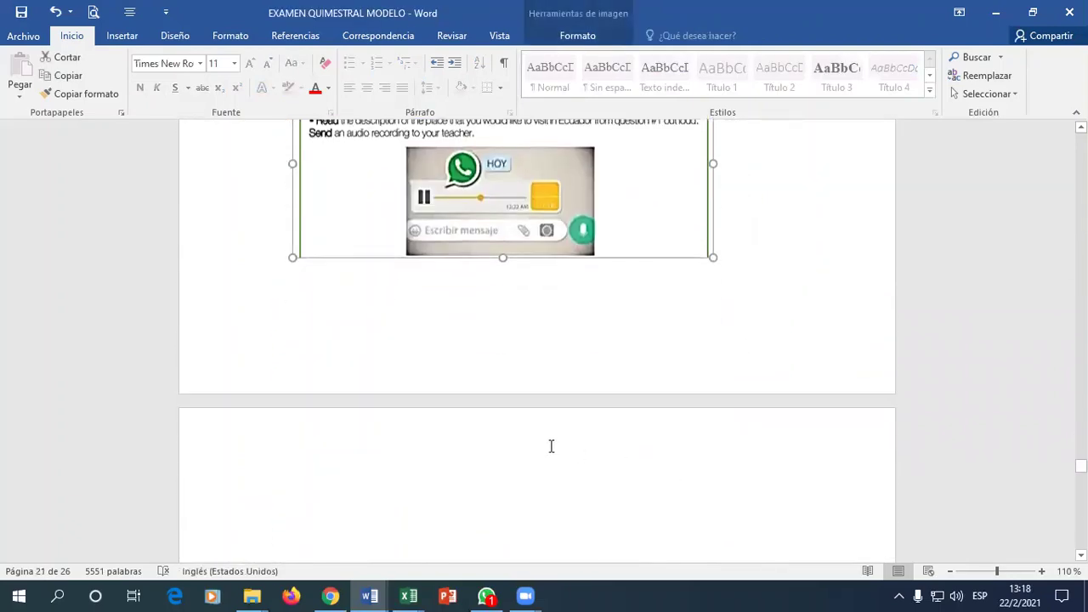
{"action": "left_click", "coordinate": [280, 311]}
{"action": "scroll", "coordinate": [552, 382], "scroll_direction": "down", "scroll_amount": 7}
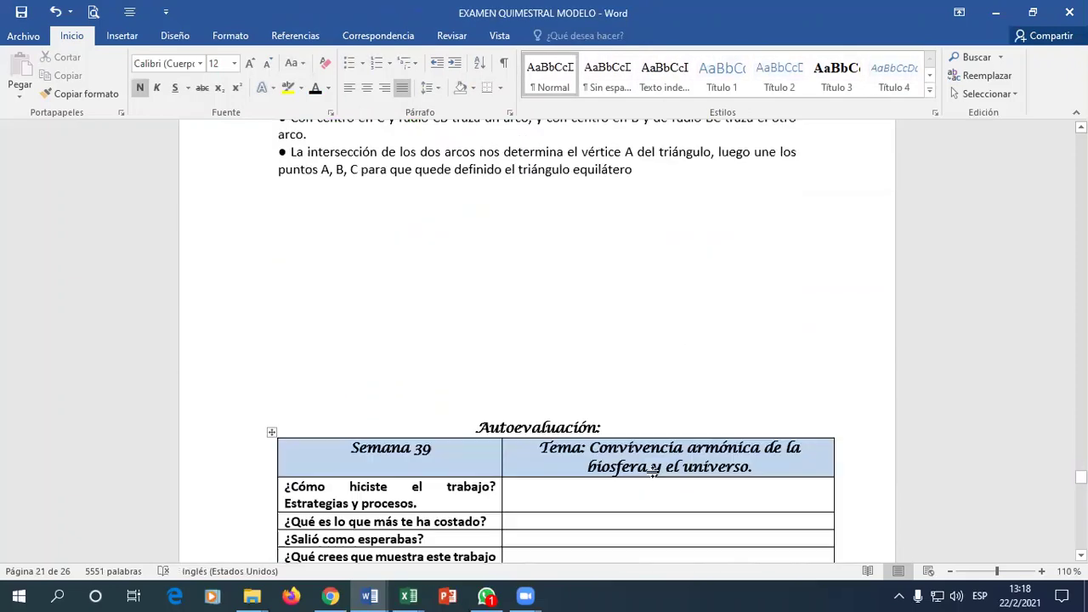
{"action": "left_click", "coordinate": [648, 206]}
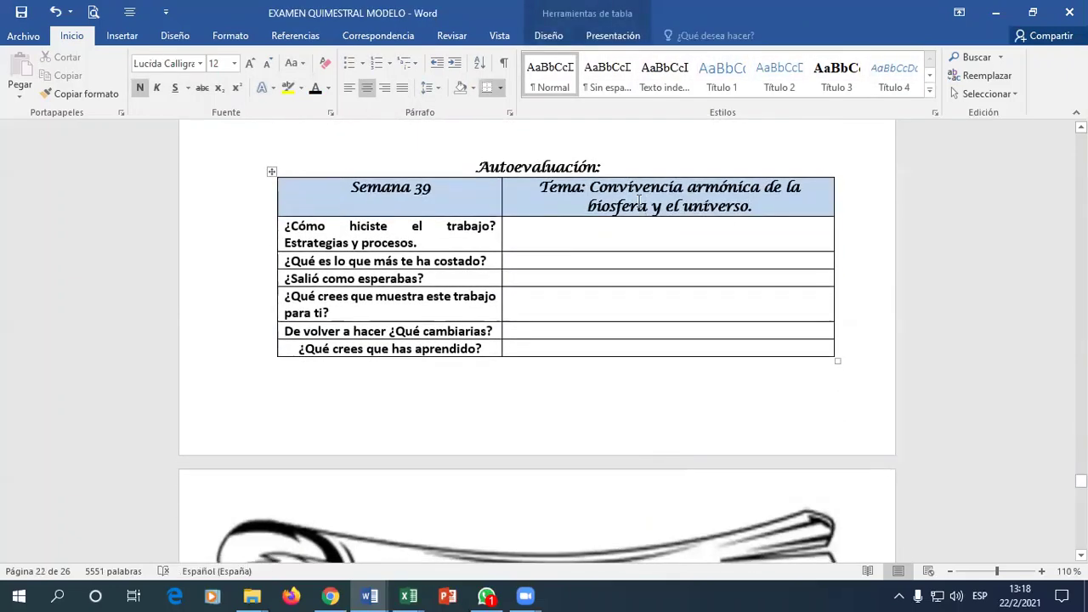
{"action": "left_click", "coordinate": [573, 245]}
{"action": "left_click", "coordinate": [557, 264]}
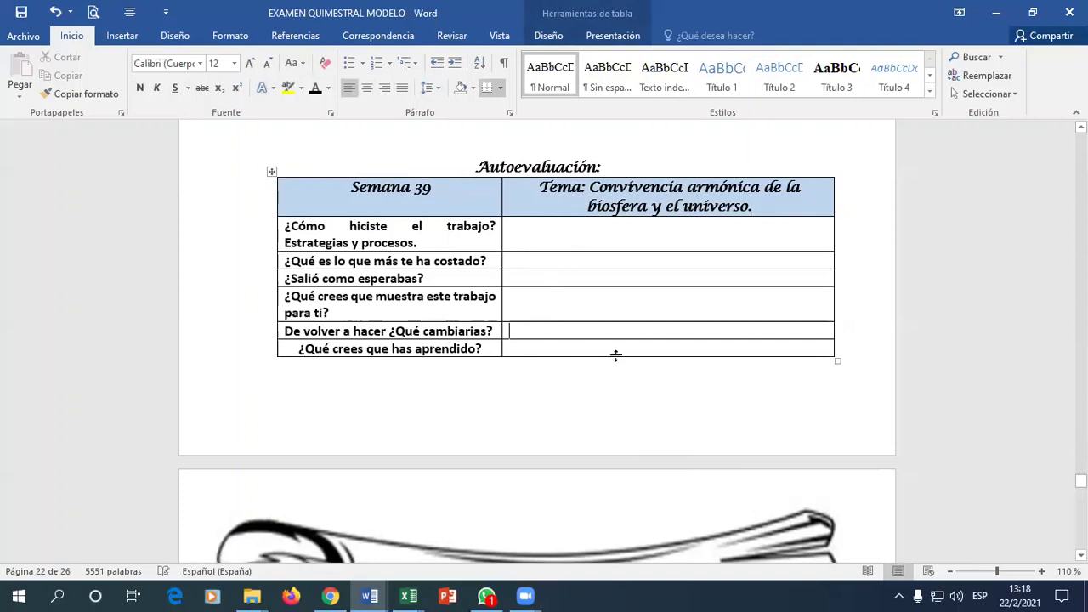
Step: Look over the Semana 40 cover and assignments, and return to the week 38 traditional festivities questions
{"action": "scroll", "coordinate": [614, 357], "scroll_direction": "down", "scroll_amount": 8}
{"action": "scroll", "coordinate": [537, 375], "scroll_direction": "down", "scroll_amount": 15}
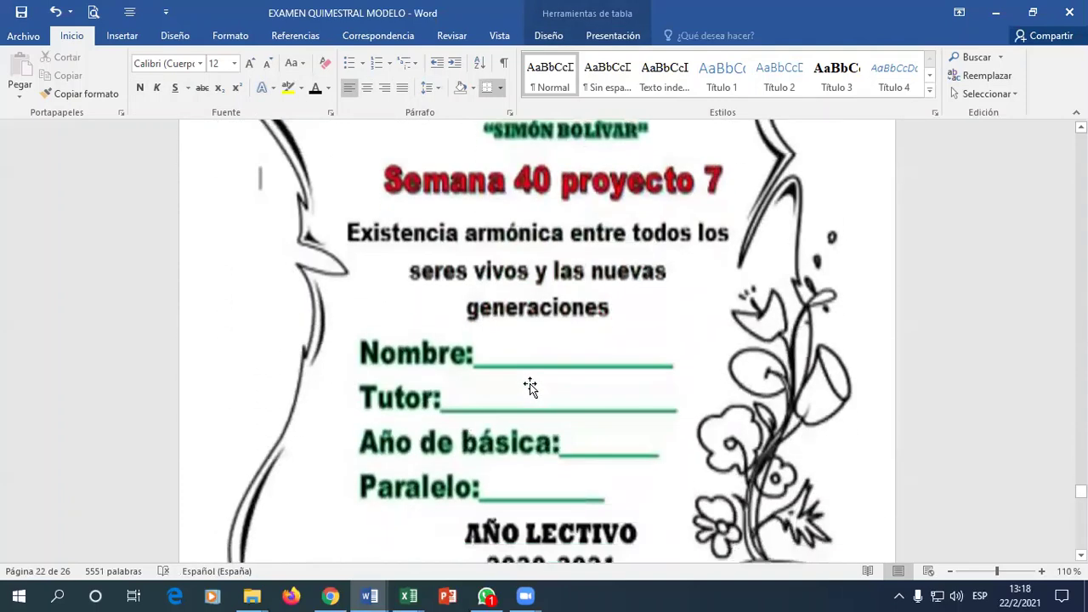
{"action": "scroll", "coordinate": [531, 386], "scroll_direction": "down", "scroll_amount": 15}
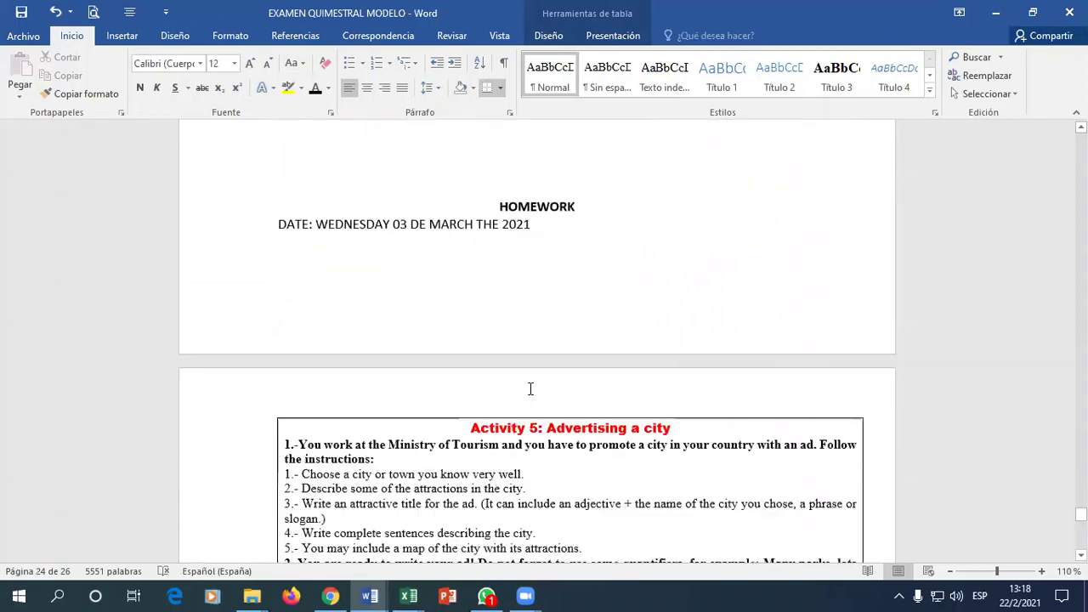
{"action": "scroll", "coordinate": [528, 388], "scroll_direction": "up", "scroll_amount": 15}
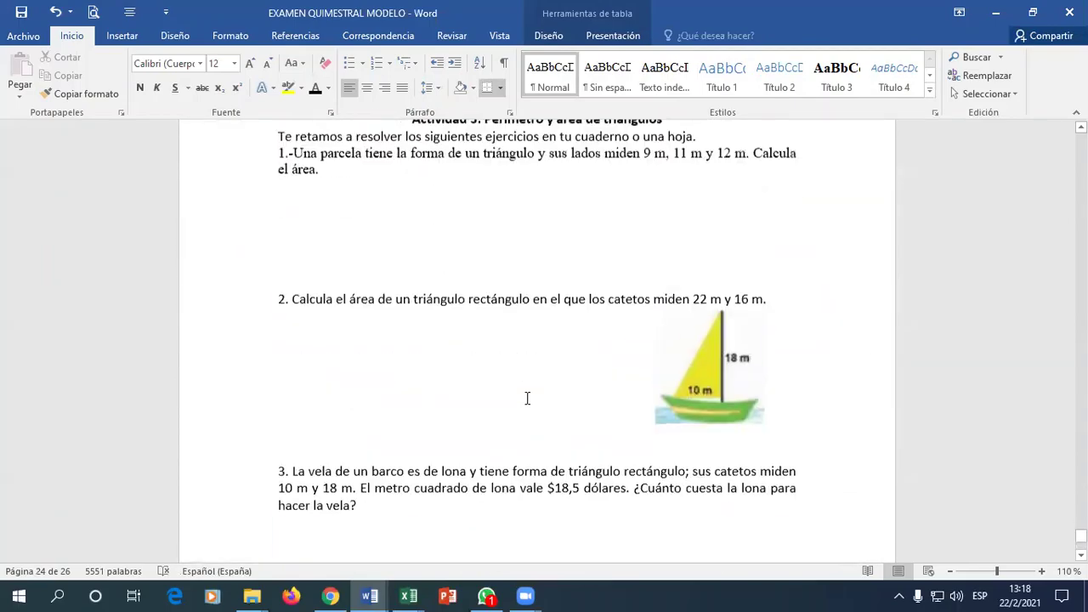
{"action": "scroll", "coordinate": [527, 398], "scroll_direction": "up", "scroll_amount": 15}
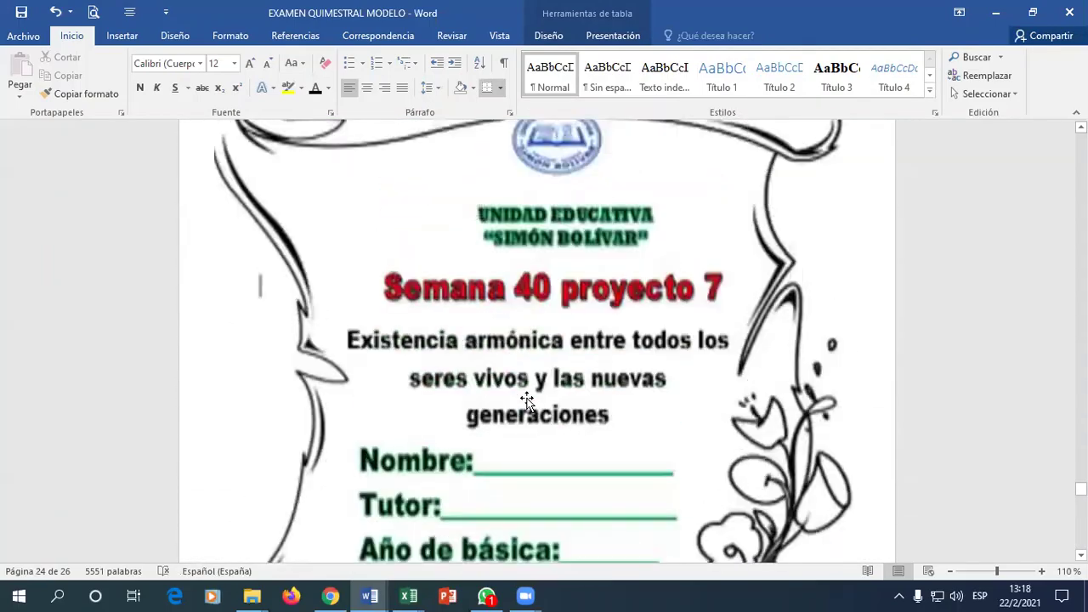
{"action": "scroll", "coordinate": [527, 398], "scroll_direction": "up", "scroll_amount": 15}
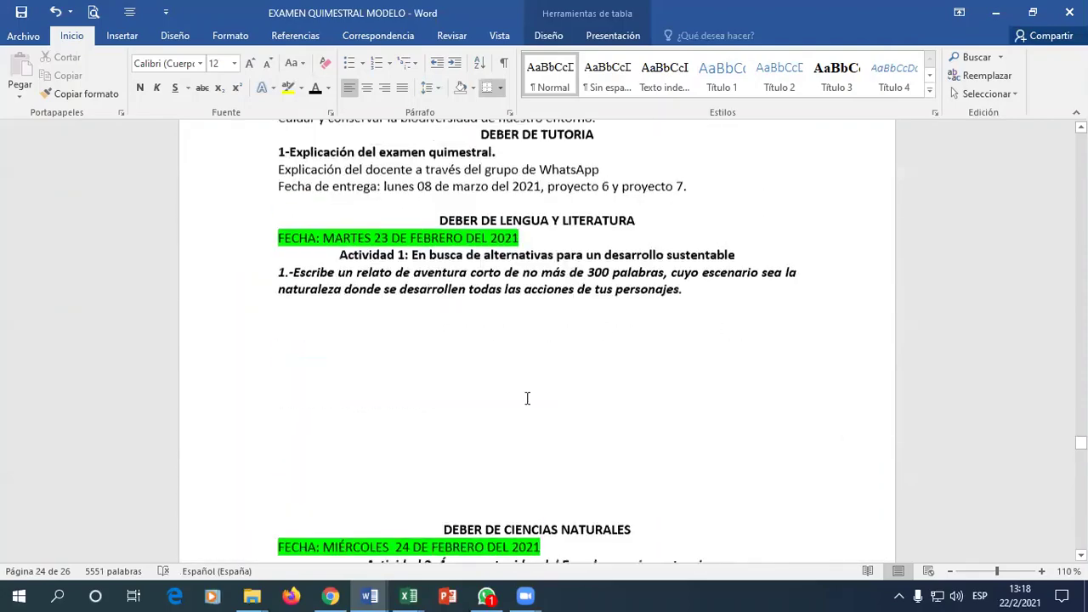
{"action": "scroll", "coordinate": [538, 396], "scroll_direction": "up", "scroll_amount": 20}
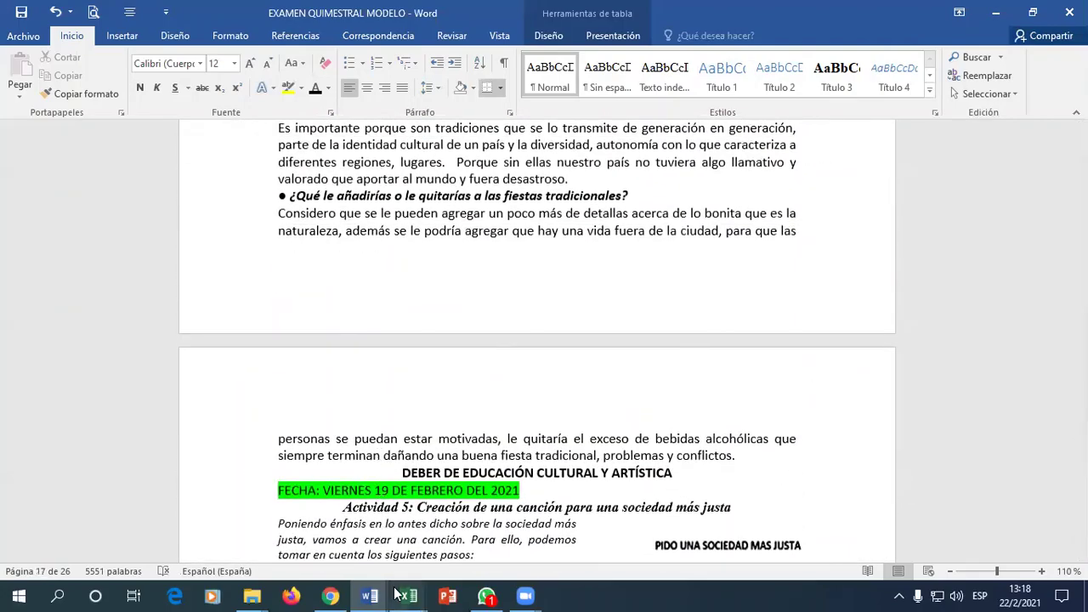
Step: Switch to the portfolio evaluation workbook in Excel and check the exam date and the course in the sheet header
{"action": "mouse_move", "coordinate": [408, 595]}
{"action": "left_click", "coordinate": [483, 551]}
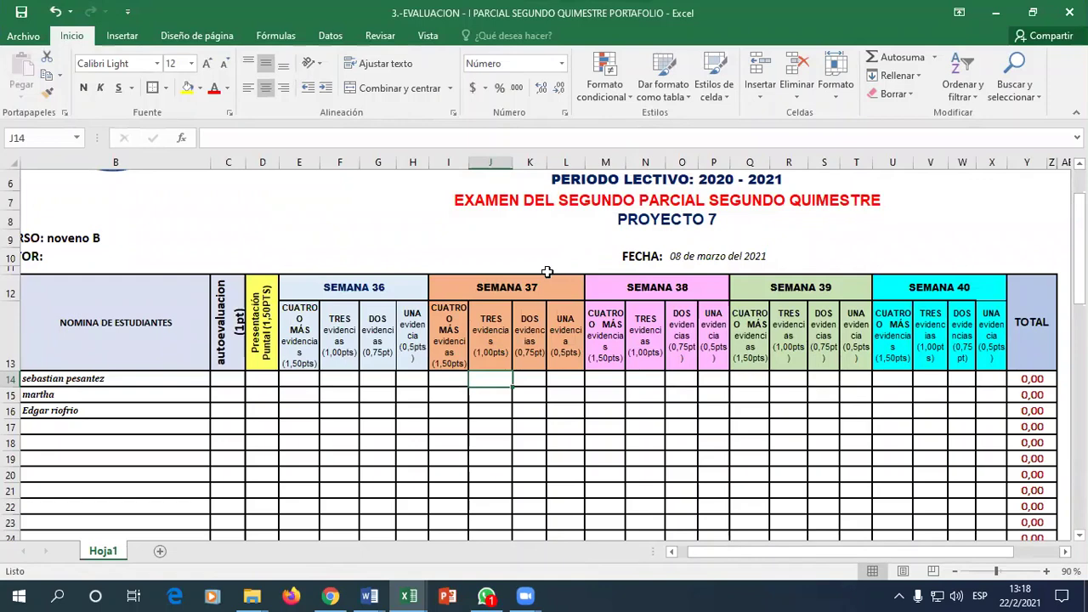
{"action": "left_click", "coordinate": [687, 263]}
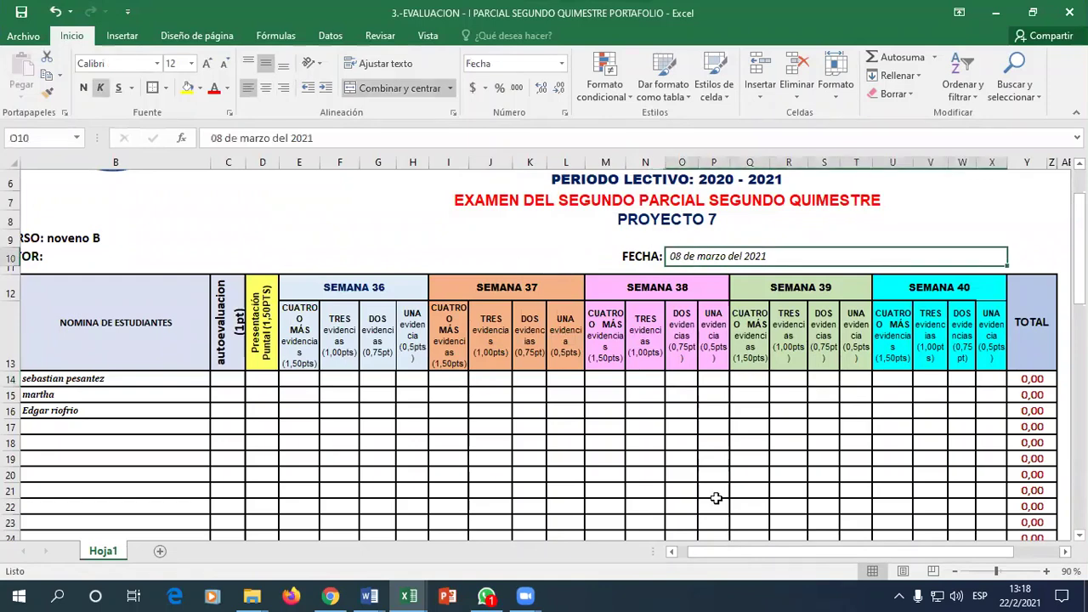
{"action": "left_click_drag", "start_coordinate": [720, 553], "coordinate": [711, 553]}
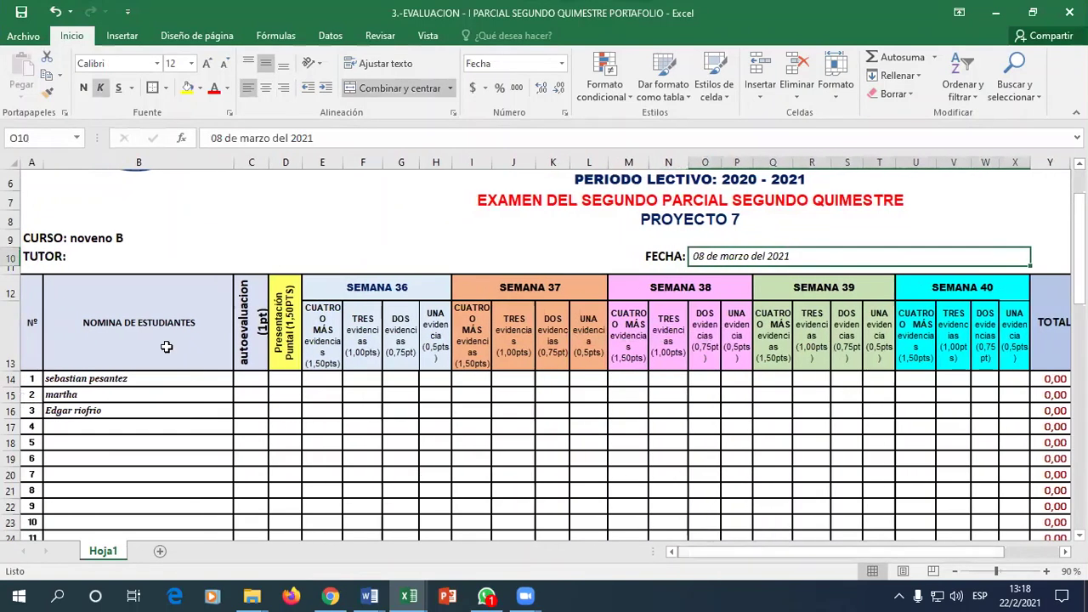
{"action": "left_click", "coordinate": [111, 242]}
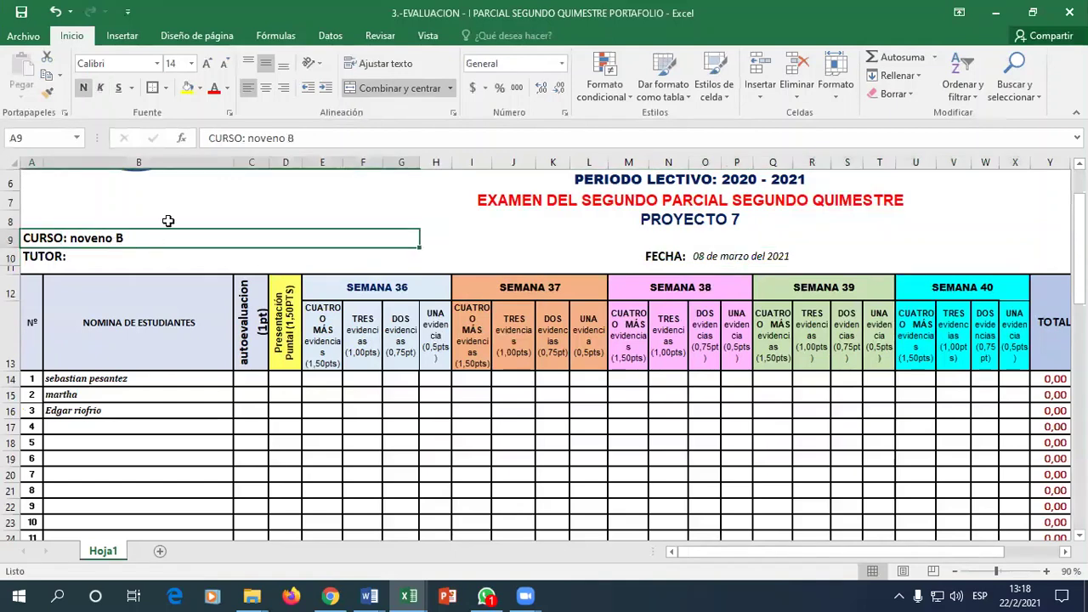
Step: Add the surname to the second student's name in the NOMINA DE ESTUDIANTES column
{"action": "left_click_drag", "start_coordinate": [156, 382], "coordinate": [156, 416]}
{"action": "left_click", "coordinate": [119, 397]}
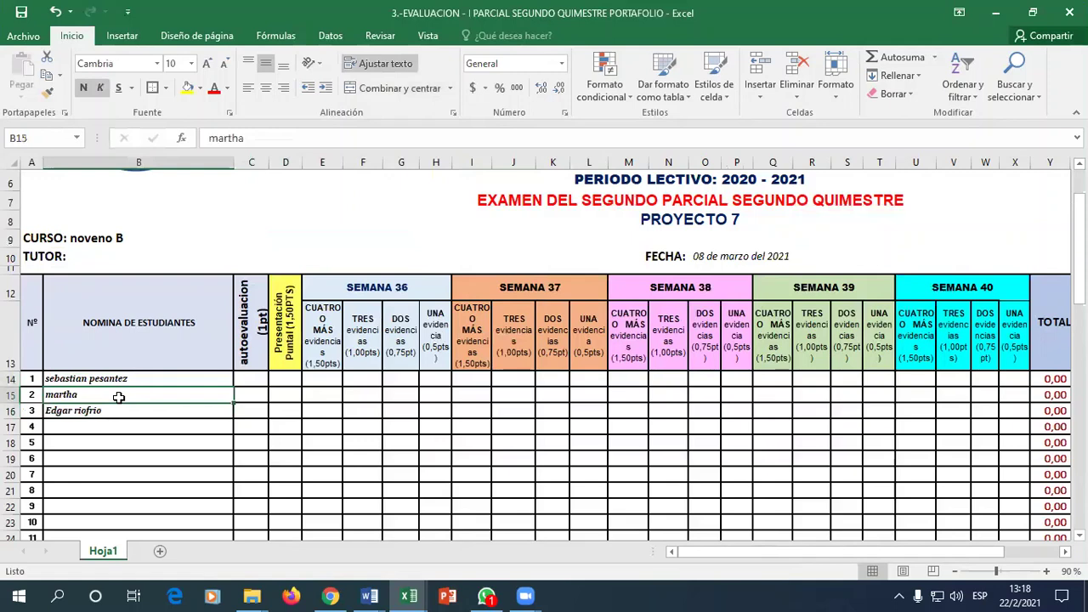
{"action": "double_click", "coordinate": [122, 397]}
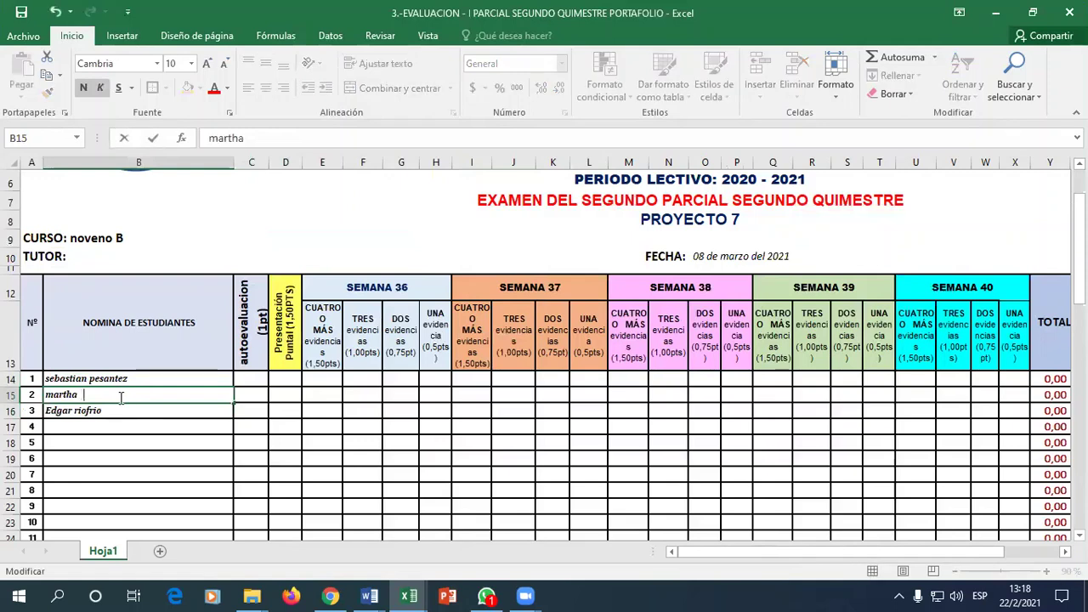
{"action": "type", "text": "BALCAZR"}
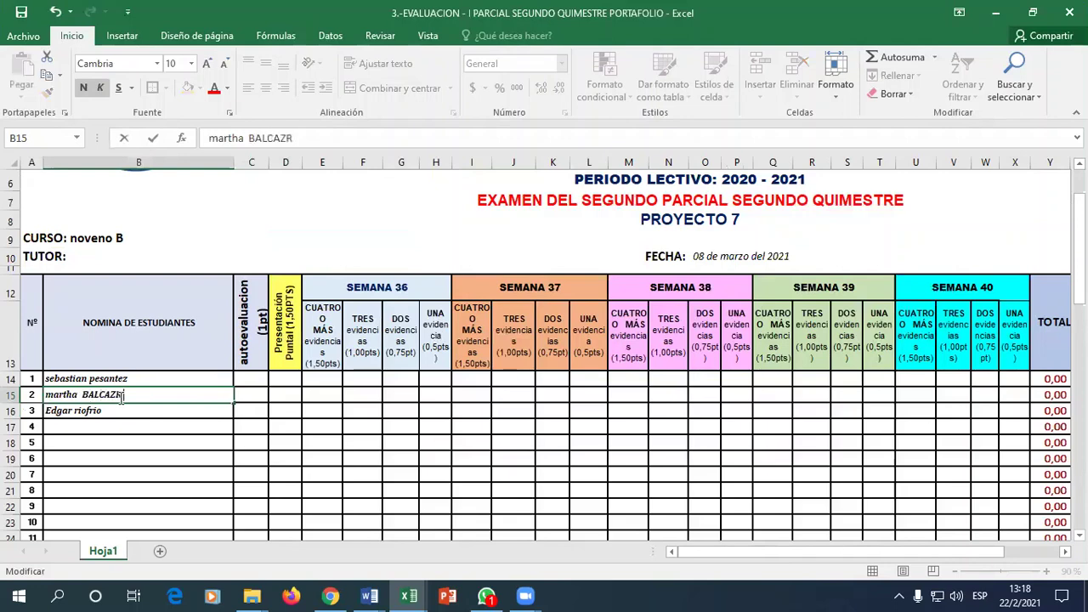
{"action": "double_click", "coordinate": [123, 398]}
{"action": "left_click", "coordinate": [120, 396]}
{"action": "type", "text": "A"}
{"action": "left_click", "coordinate": [180, 412]}
Step: Grade the first student with 1,00 for autoevaluacion and 1,50 for punctual presentation, and check the delivery date
{"action": "left_click", "coordinate": [253, 378]}
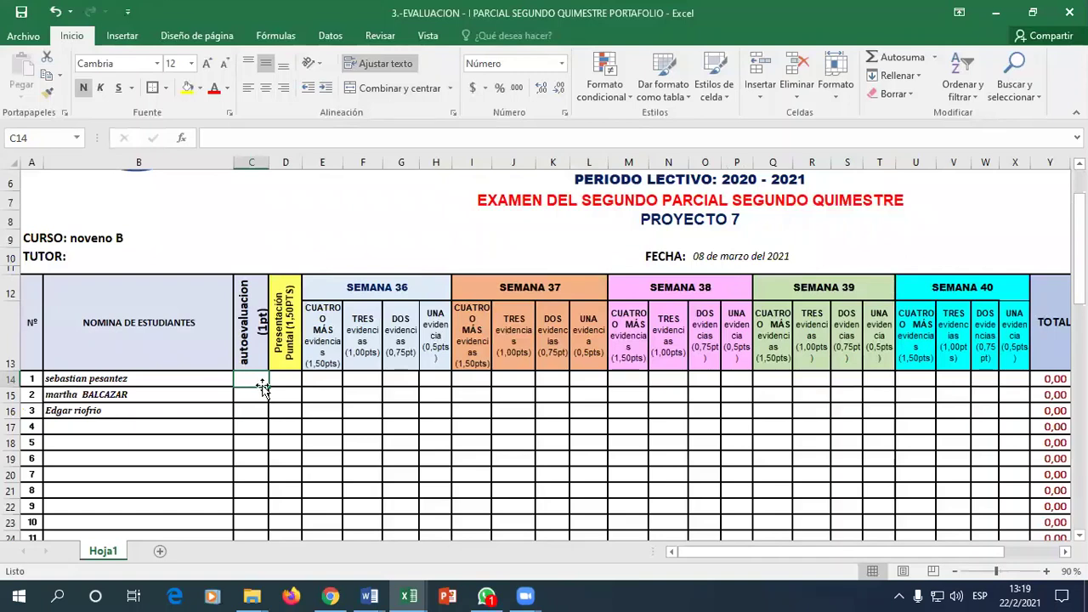
{"action": "type", "text": "1"}
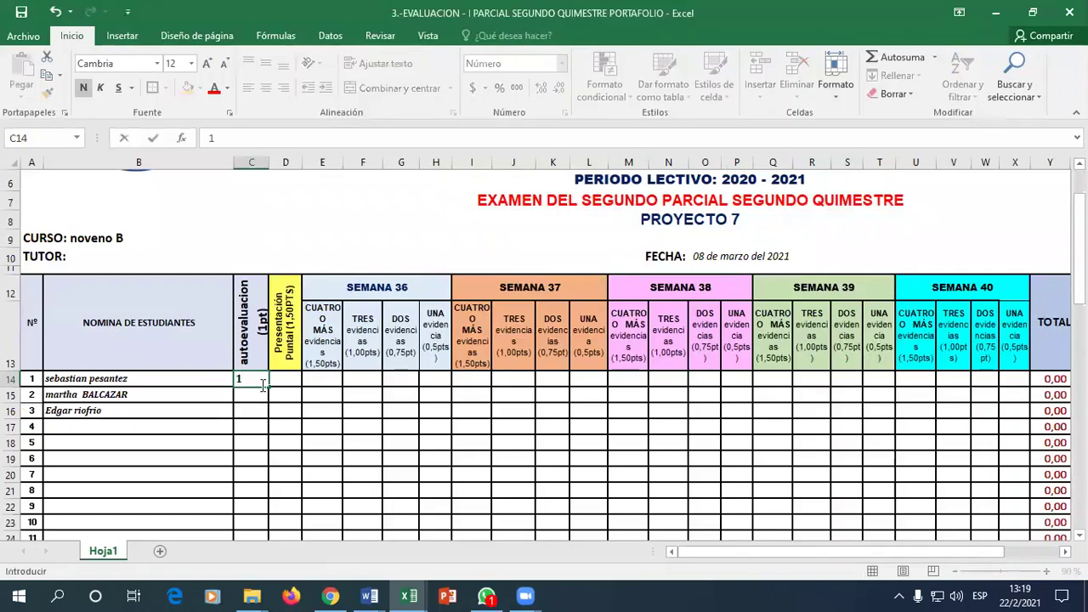
{"action": "type", "text": ",00"}
{"action": "left_click", "coordinate": [283, 384]}
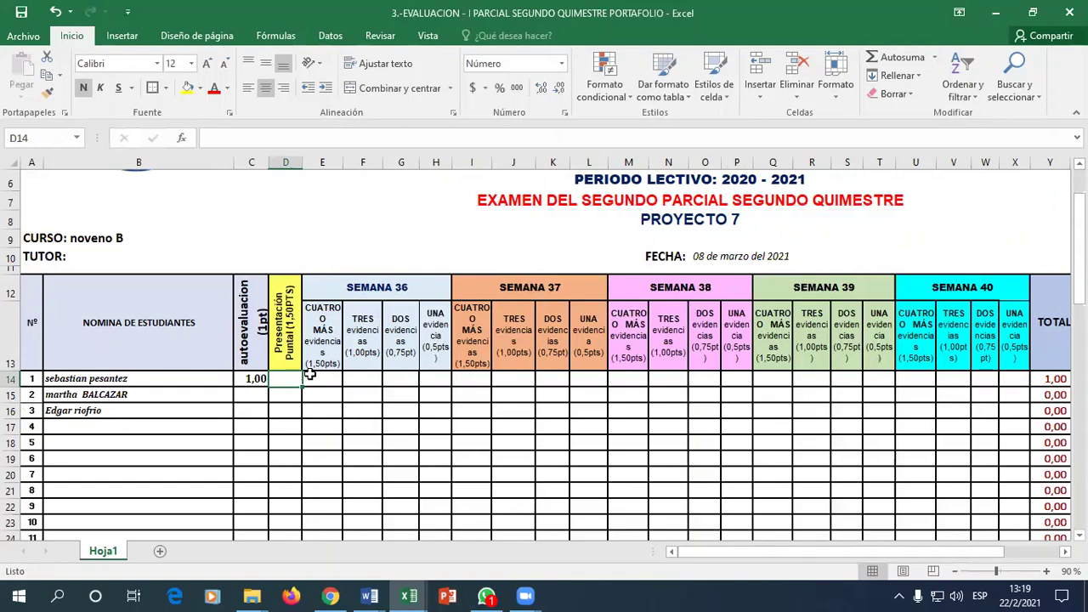
{"action": "type", "text": "1,50"}
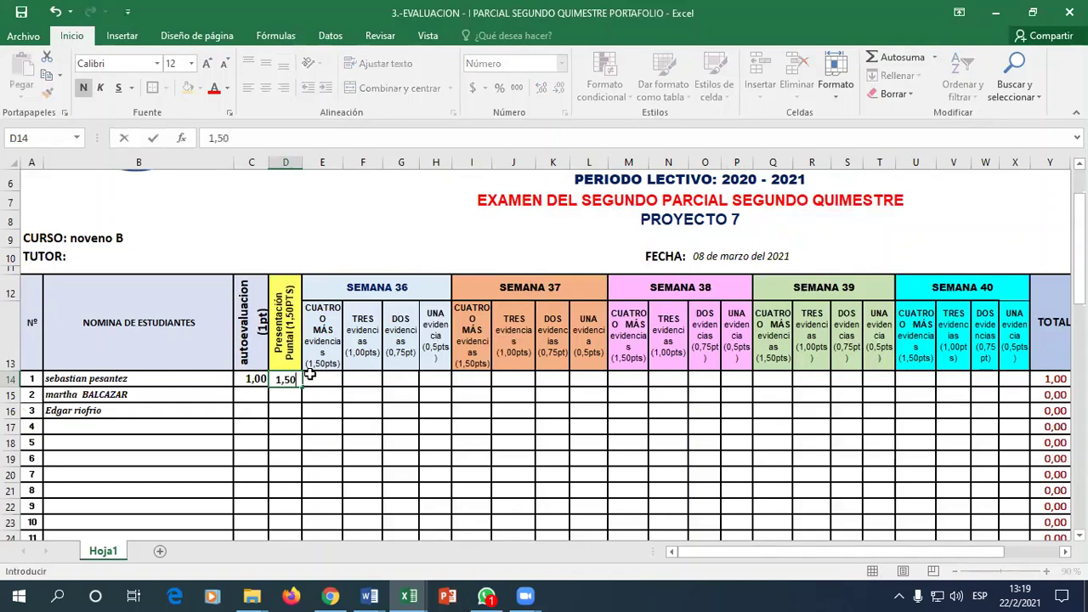
{"action": "left_click", "coordinate": [309, 375]}
{"action": "left_click", "coordinate": [286, 380]}
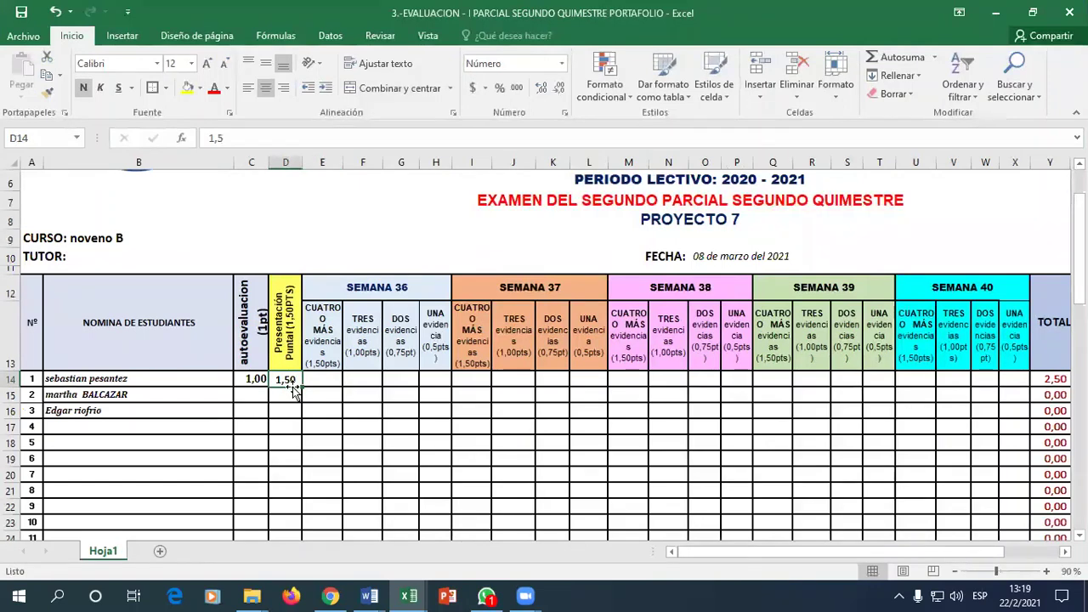
{"action": "left_click", "coordinate": [766, 262]}
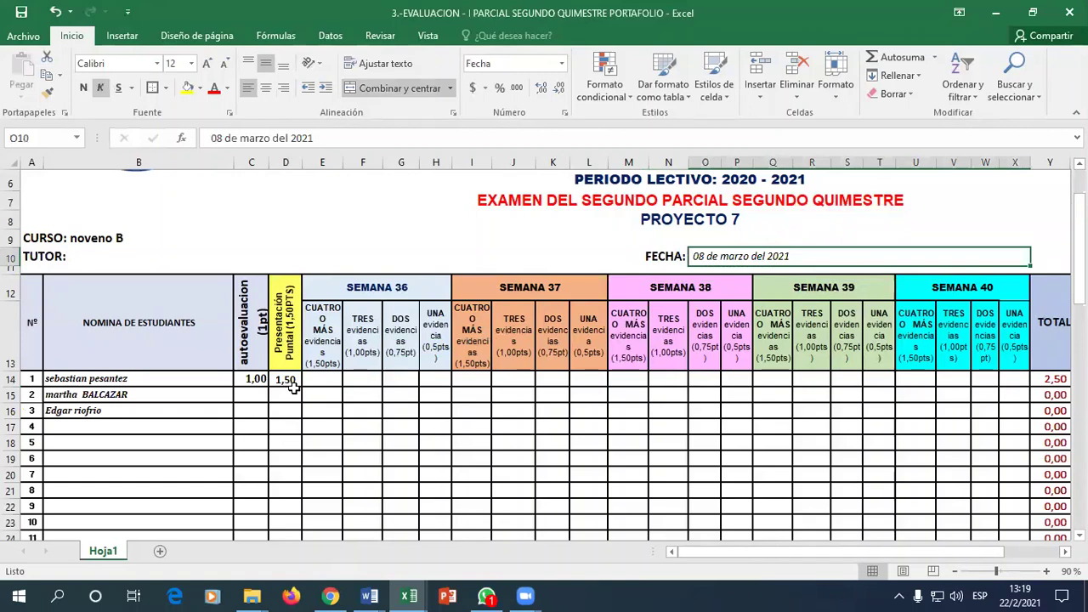
Step: Grade the first student 0,50 for one evidence in SEMANA 36 and 1,00 for three evidences in SEMANA 37
{"action": "left_click", "coordinate": [399, 296]}
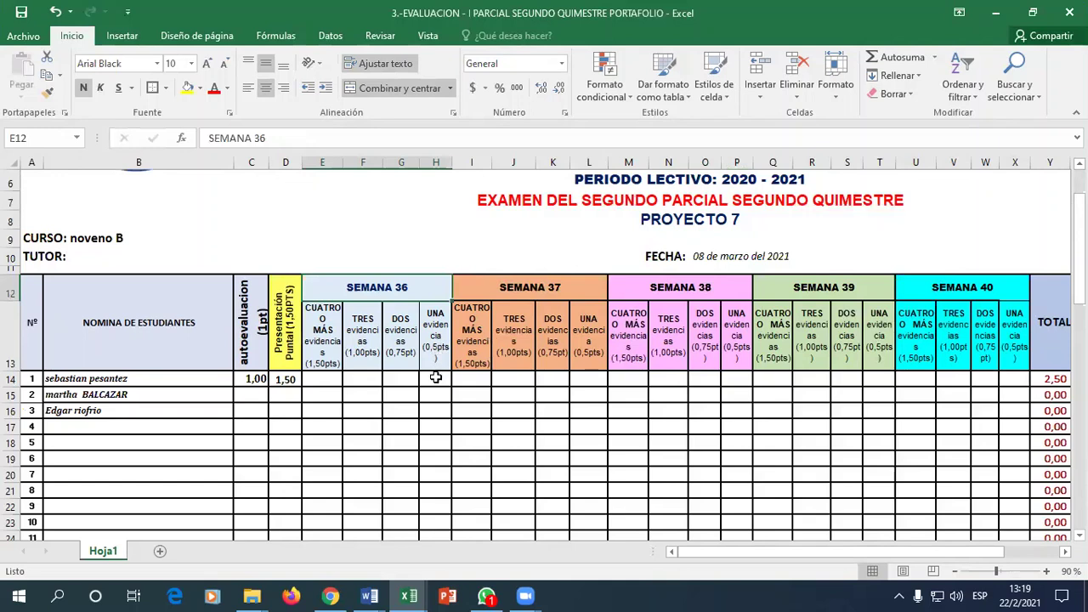
{"action": "left_click", "coordinate": [435, 377]}
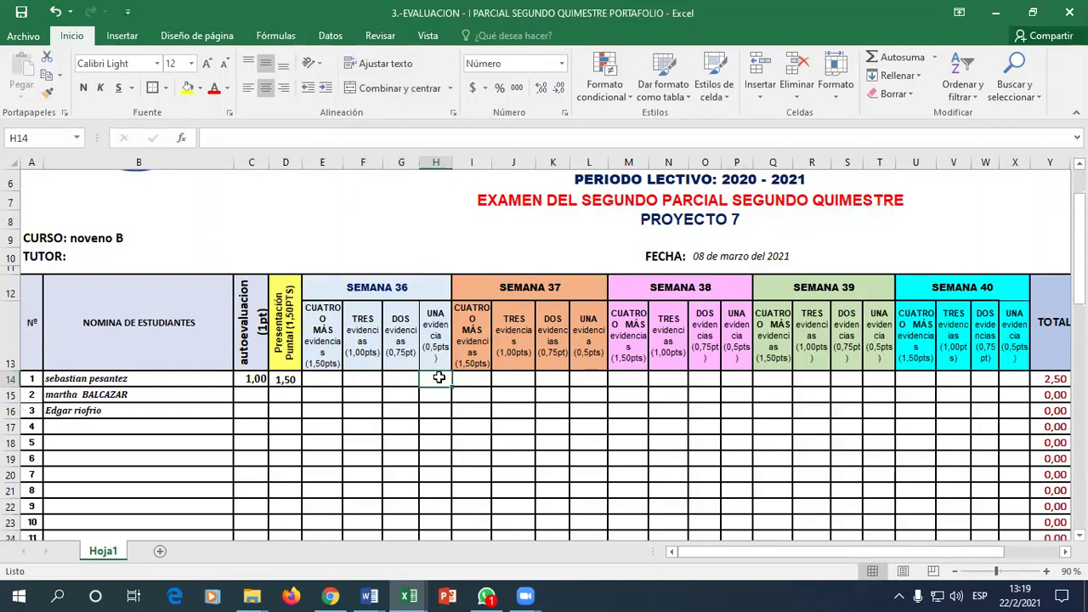
{"action": "type", "text": "0,50"}
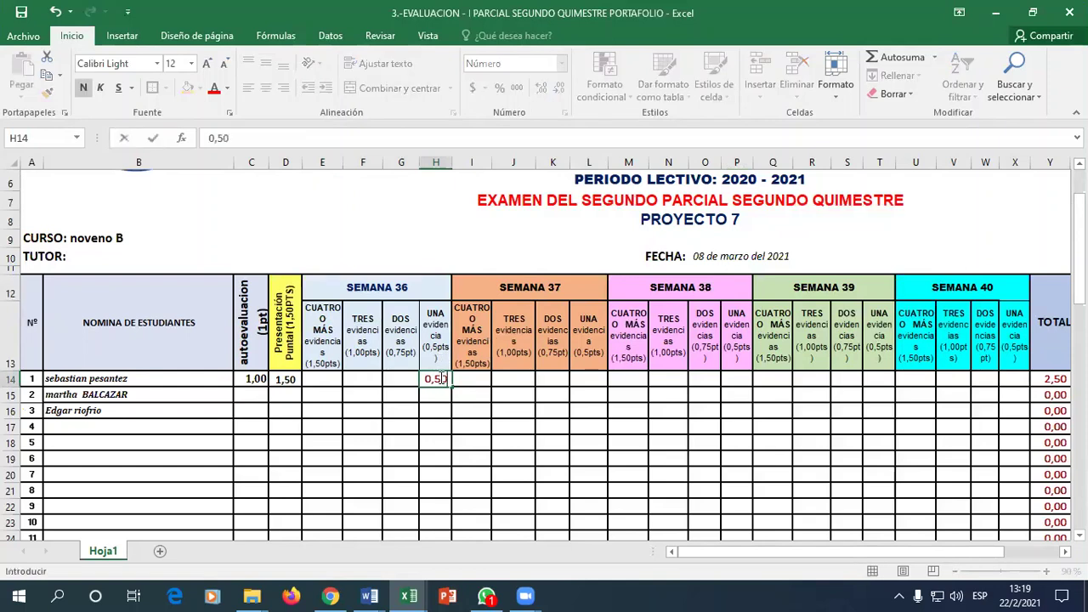
{"action": "left_click", "coordinate": [505, 406]}
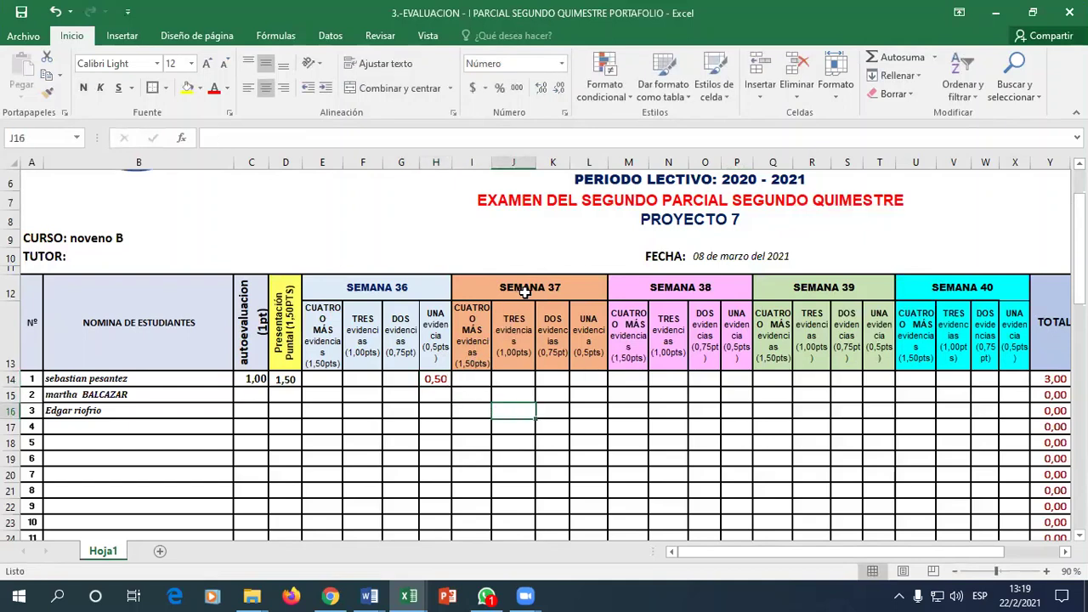
{"action": "double_click", "coordinate": [526, 379]}
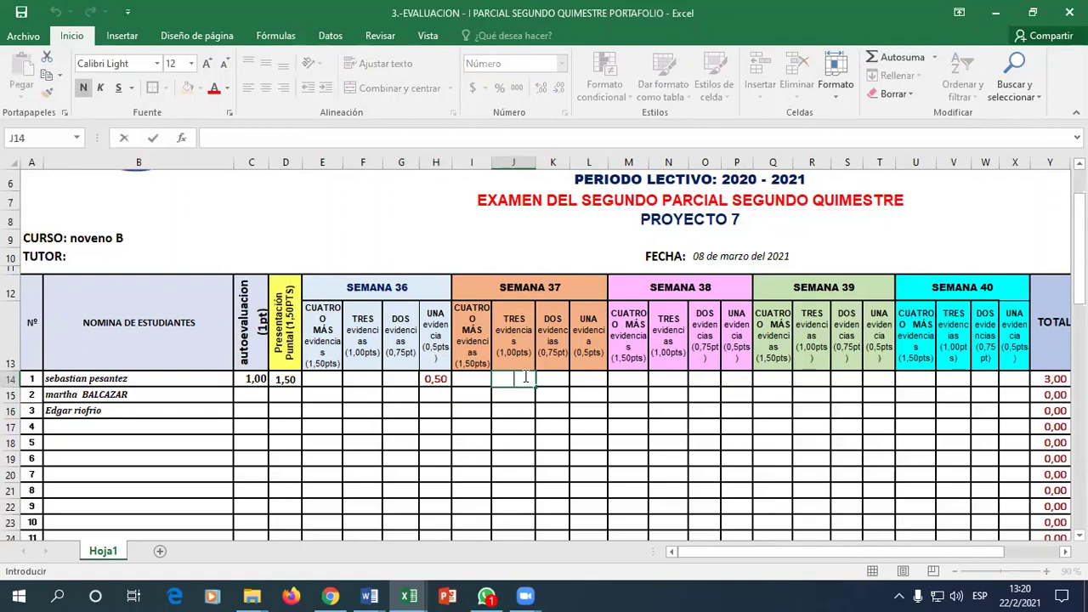
{"action": "type", "text": "1,00"}
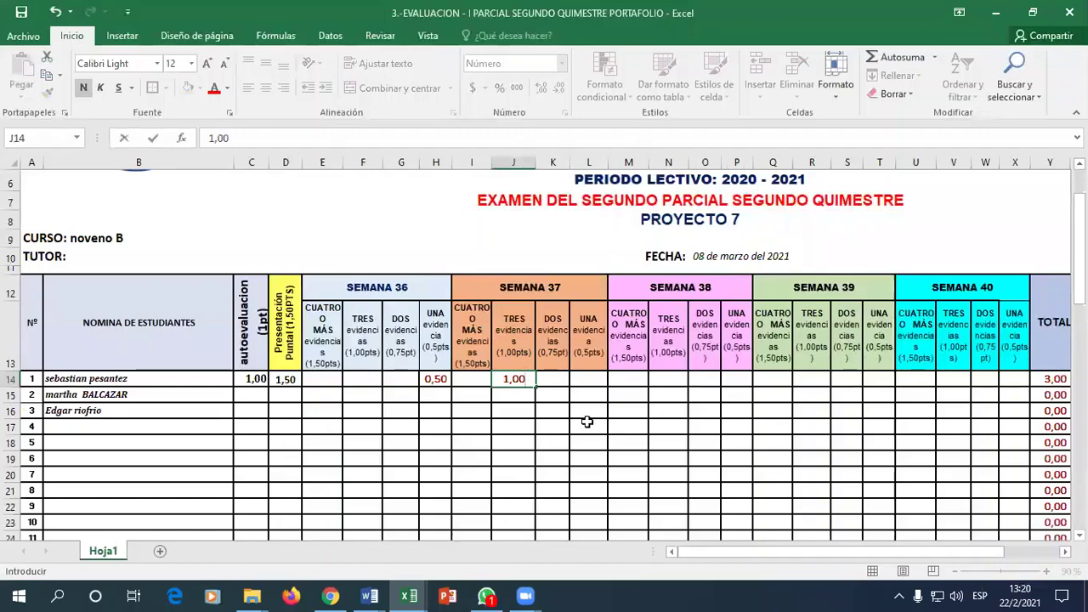
{"action": "left_click", "coordinate": [586, 422]}
Step: Grade the first student 1,50 for four or more evidences in SEMANA 38 and 1,00 for three evidences in SEMANA 39
{"action": "left_click_drag", "start_coordinate": [736, 551], "coordinate": [758, 551]}
{"action": "left_click", "coordinate": [414, 380]}
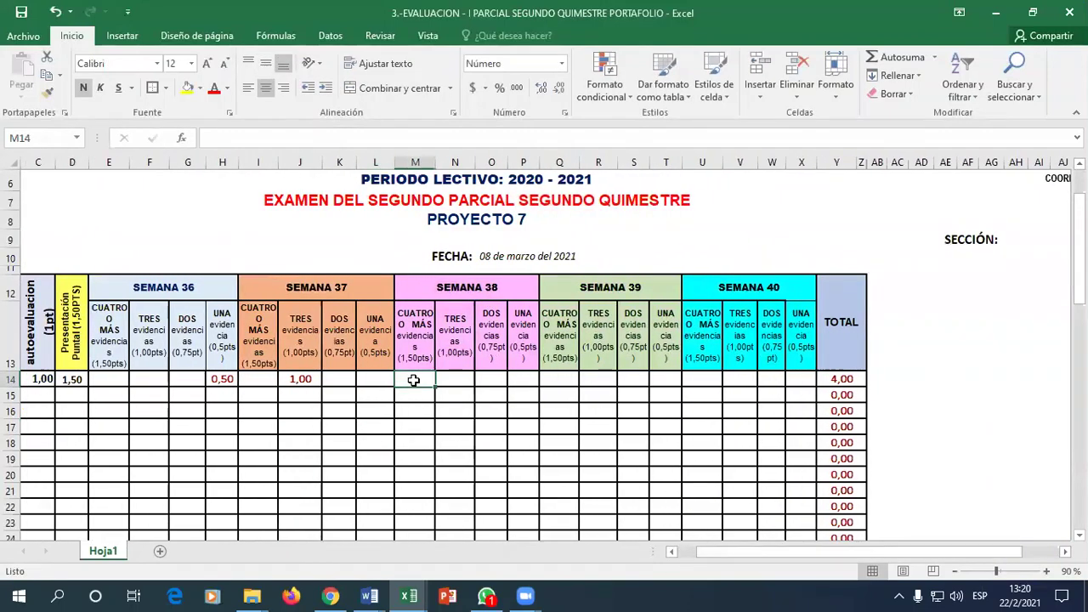
{"action": "type", "text": "1,50"}
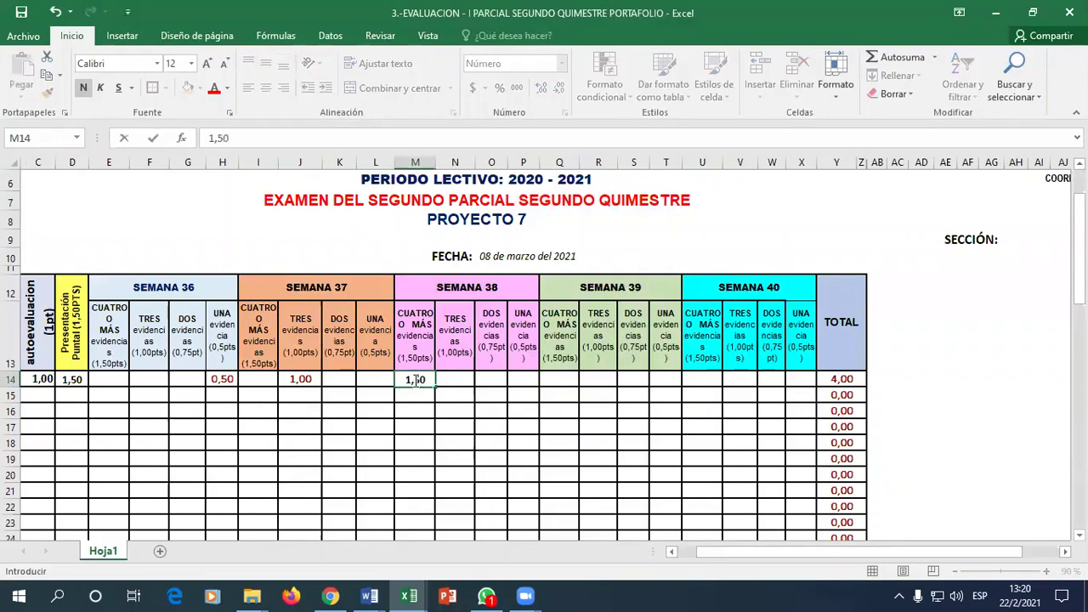
{"action": "left_click", "coordinate": [447, 396]}
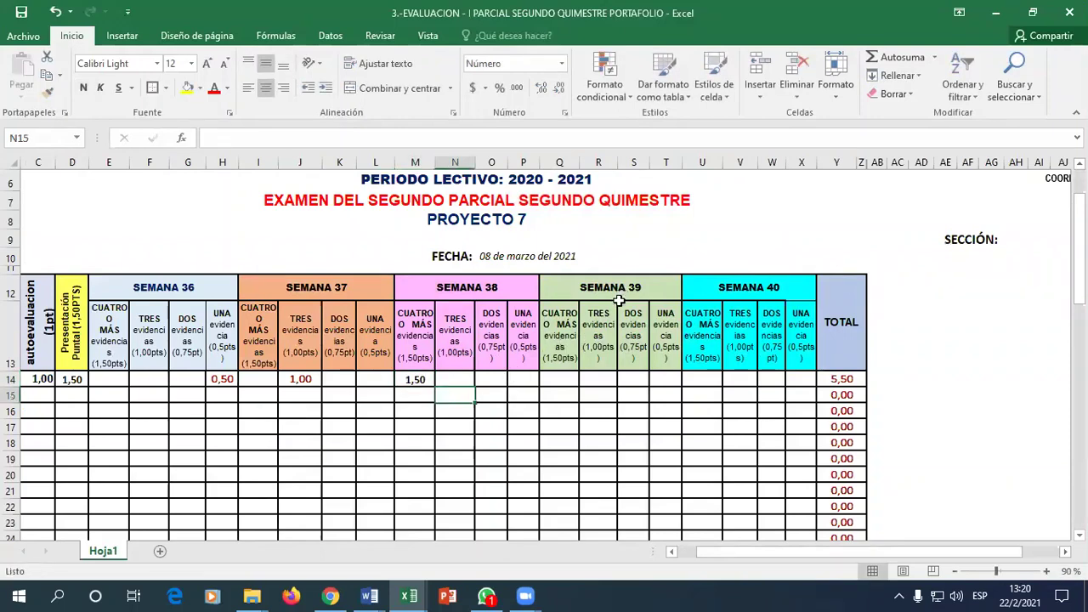
{"action": "left_click", "coordinate": [590, 379]}
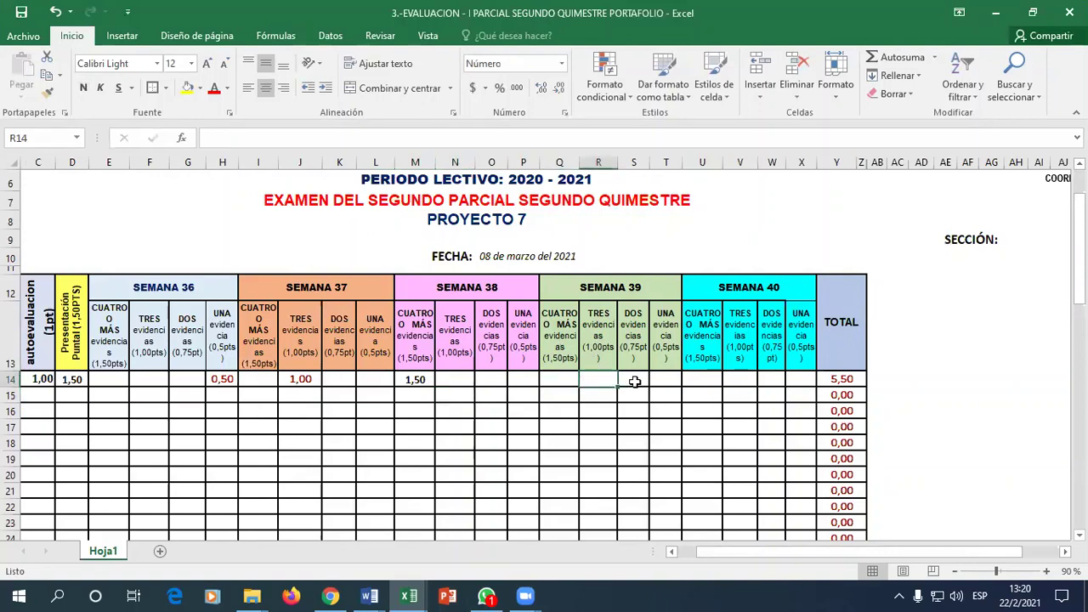
{"action": "type", "text": "1,00"}
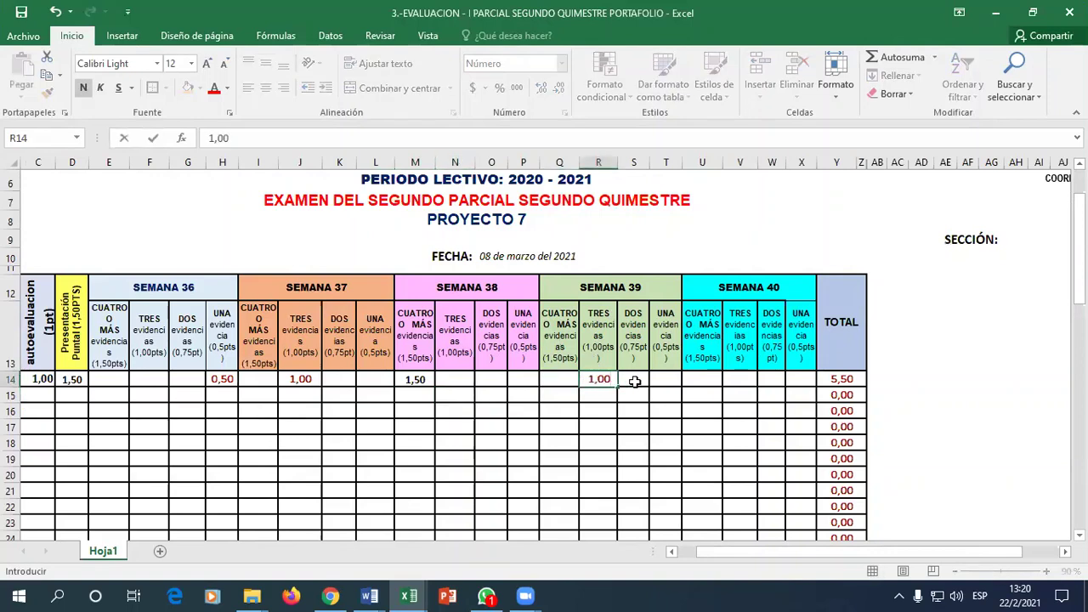
{"action": "left_click", "coordinate": [629, 442]}
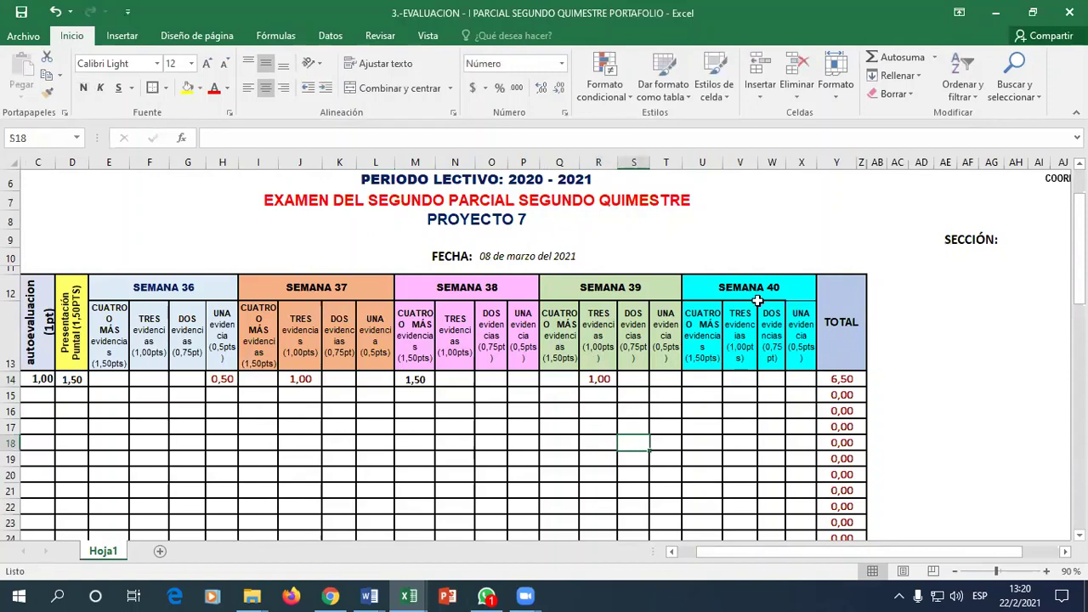
Step: Grade the first student 1,00 for three evidences in SEMANA 40 and check the student's TOTAL
{"action": "double_click", "coordinate": [709, 382]}
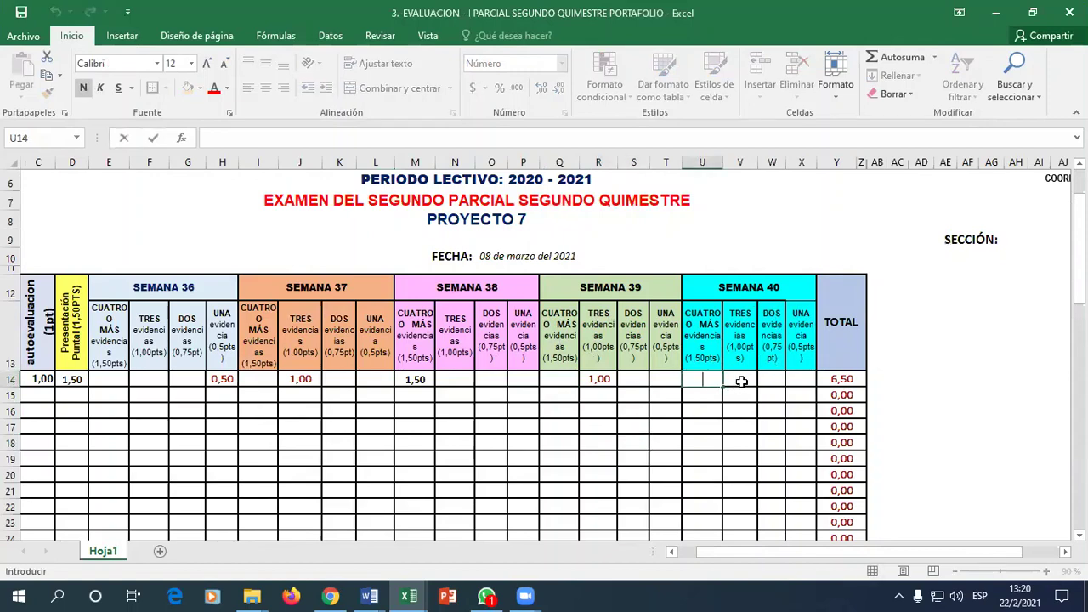
{"action": "left_click", "coordinate": [742, 382]}
{"action": "type", "text": "1,00"}
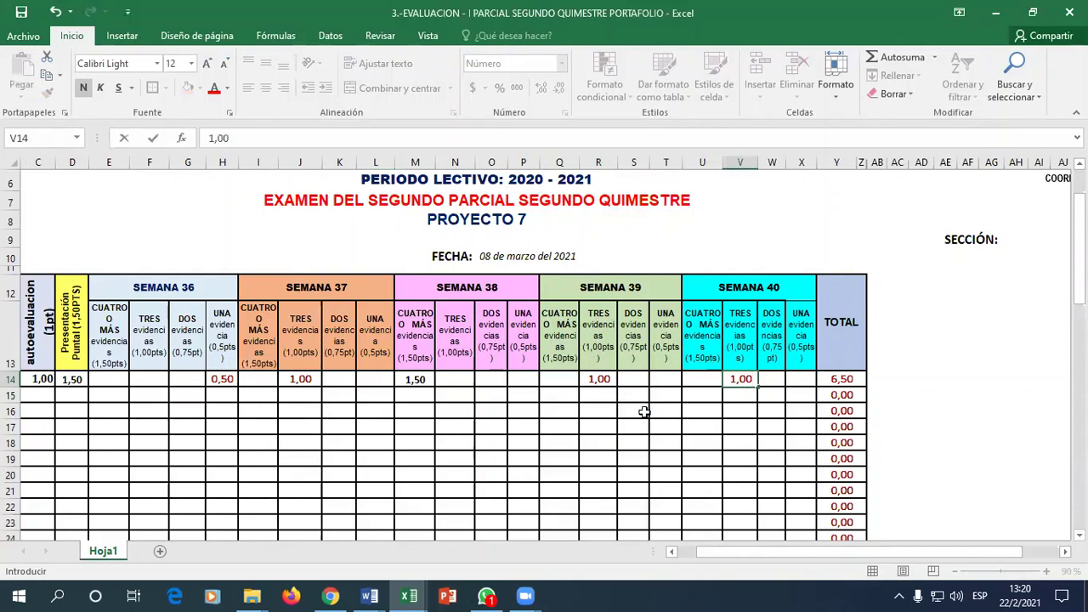
{"action": "key", "text": "Return"}
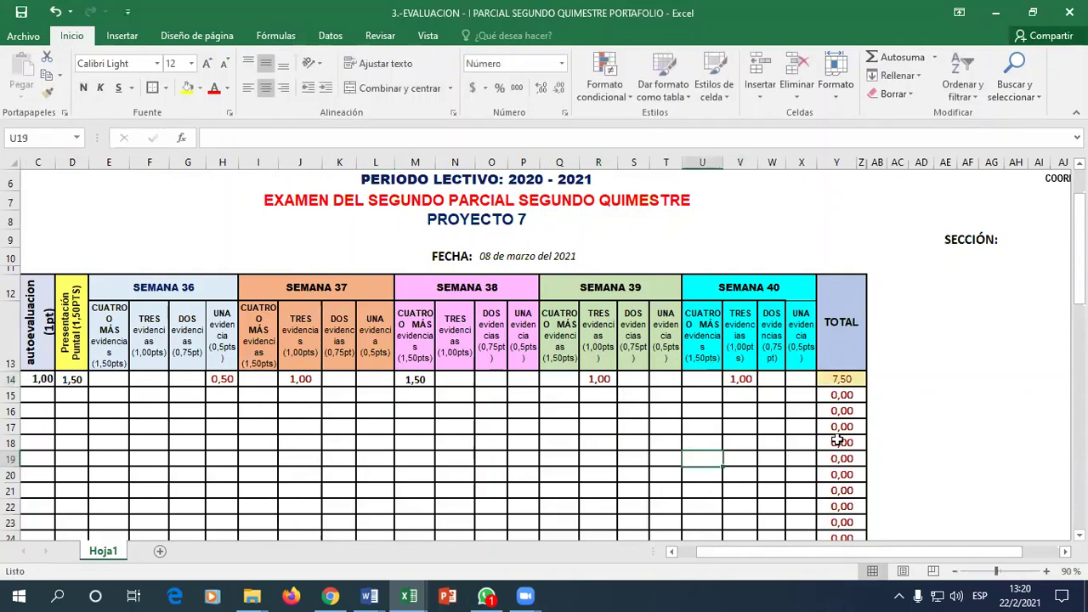
{"action": "left_click", "coordinate": [850, 380]}
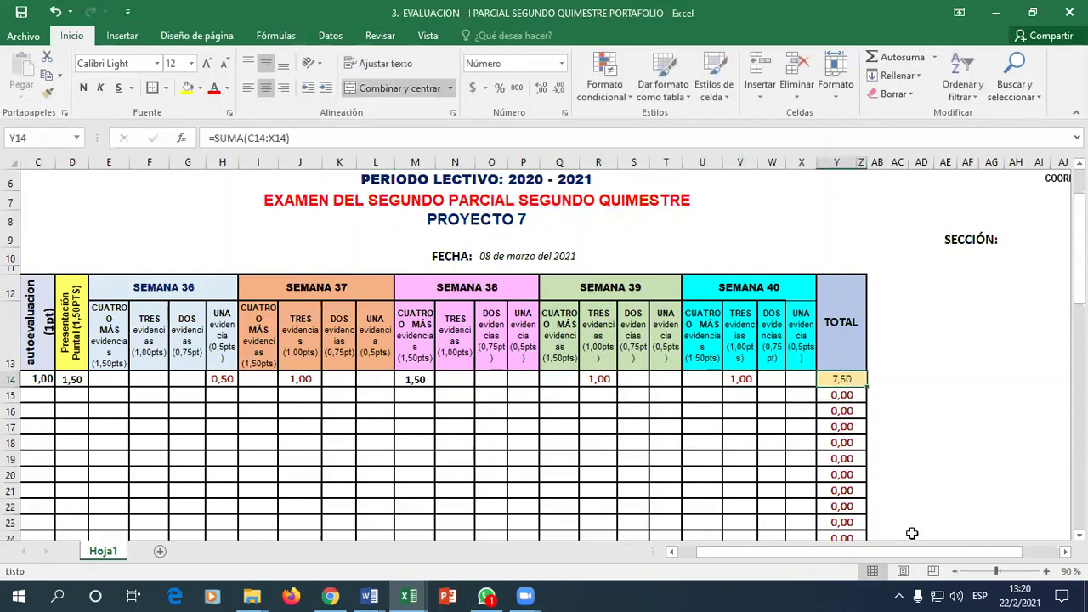
Step: Grade the second student with 1,00 for autoevaluacion and 1,50 for punctual presentation
{"action": "left_click_drag", "start_coordinate": [887, 551], "coordinate": [867, 550]}
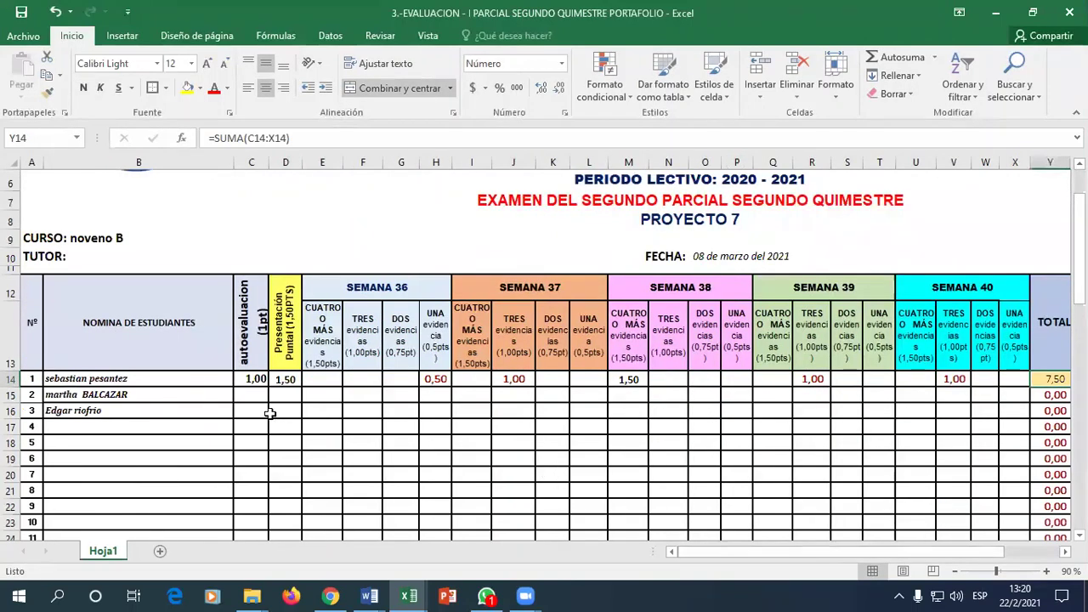
{"action": "double_click", "coordinate": [161, 396]}
{"action": "left_click", "coordinate": [254, 396]}
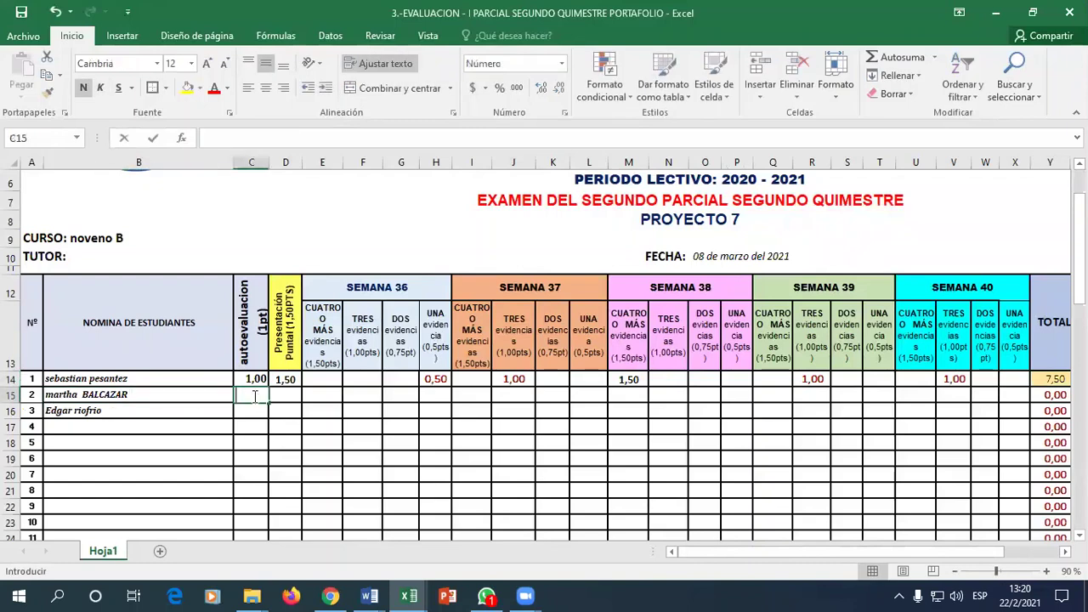
{"action": "type", "text": "1,"}
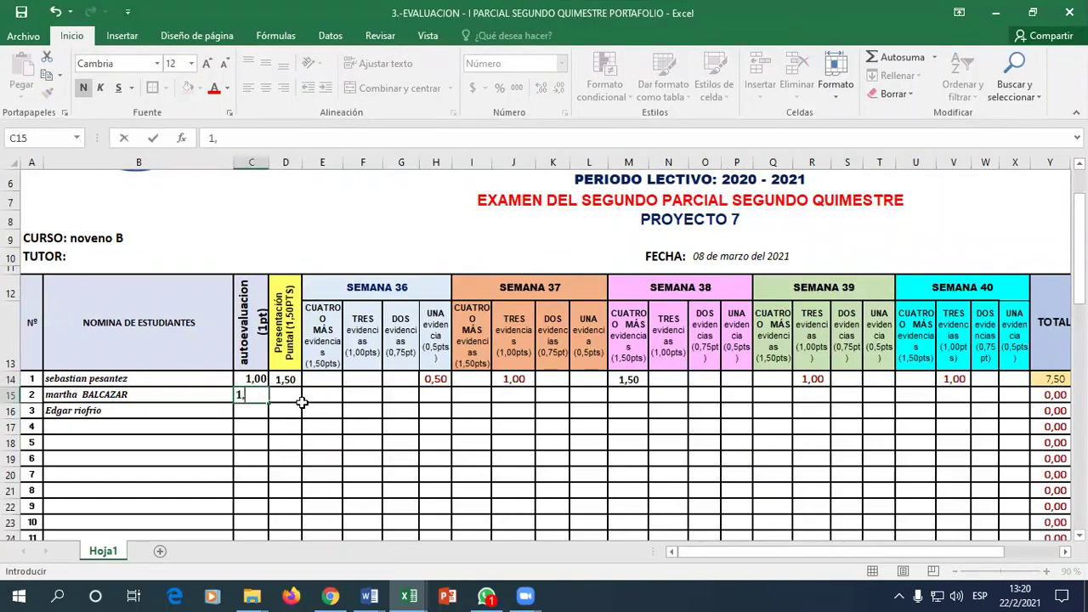
{"action": "type", "text": "00"}
{"action": "left_click", "coordinate": [289, 396]}
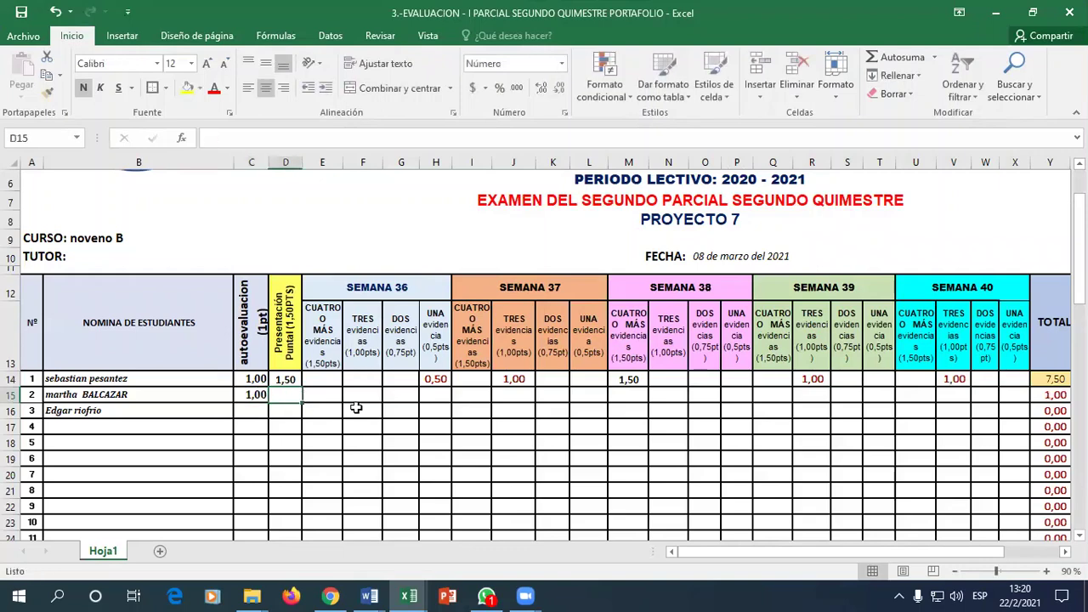
{"action": "type", "text": "1"}
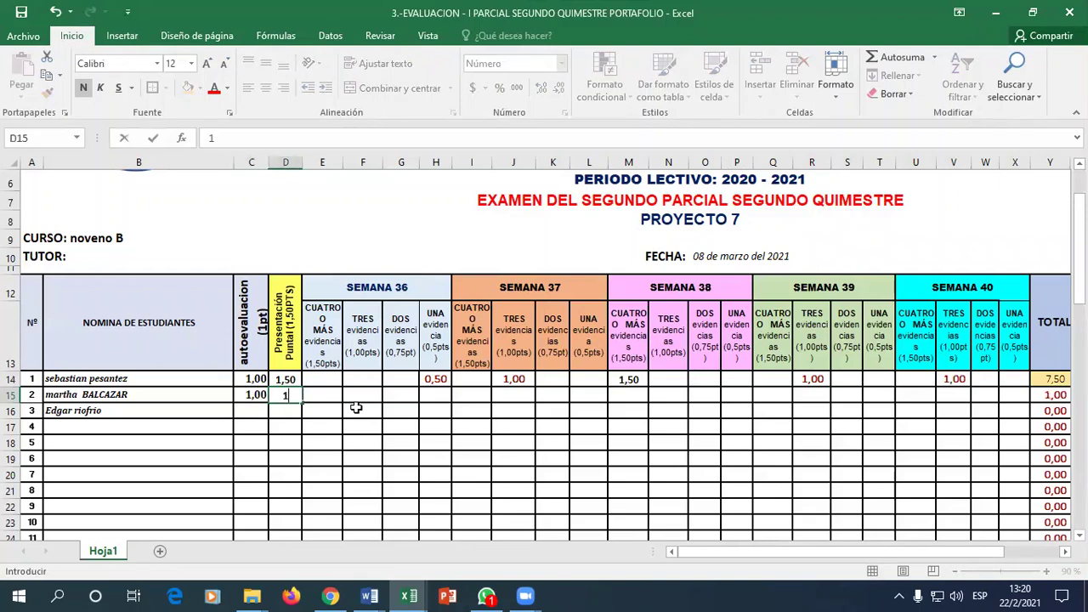
{"action": "type", "text": ",00"}
{"action": "key", "text": "BackSpace"}
{"action": "key", "text": "BackSpace"}
{"action": "type", "text": "50"}
{"action": "key", "text": "ctrl+c"}
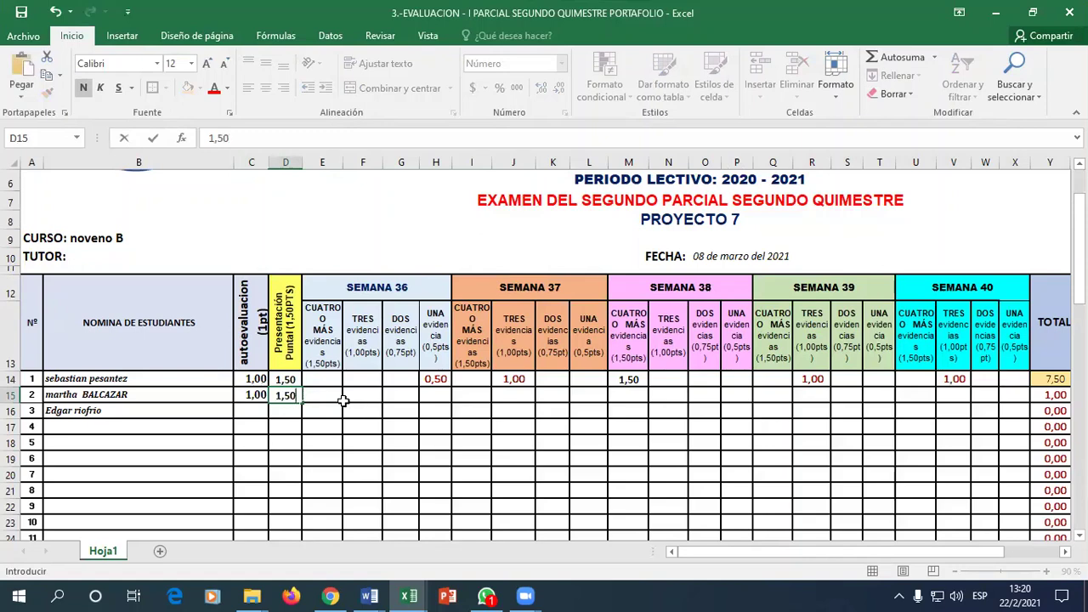
{"action": "left_click", "coordinate": [291, 398]}
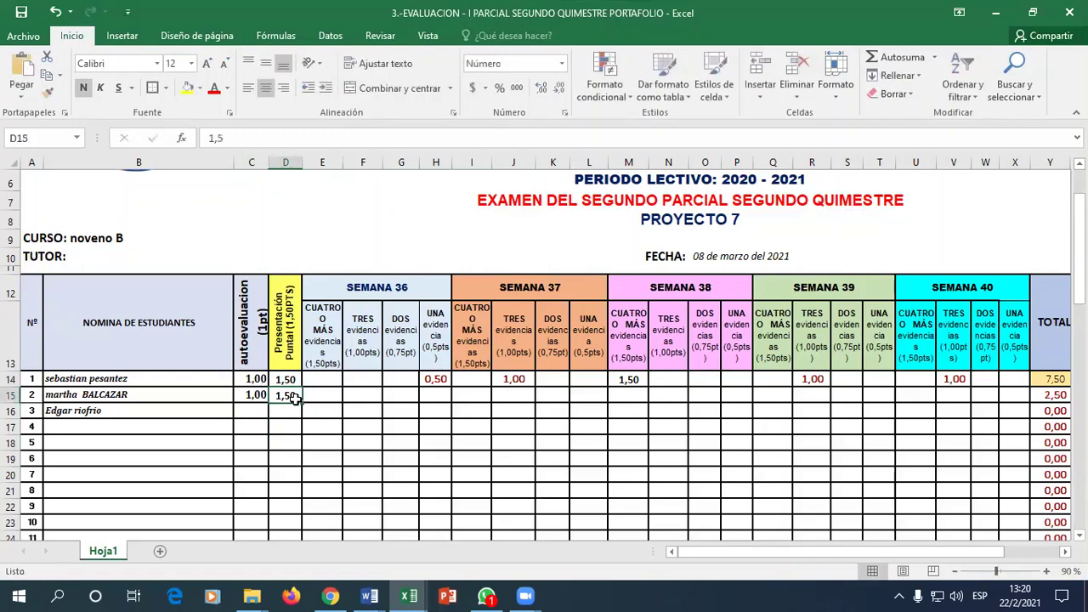
Step: Copy the second student's 1,50 punctual presentation grade into the four-or-more-evidences cells of SEMANA 36 and SEMANA 37
{"action": "key", "text": "ctrl+v"}
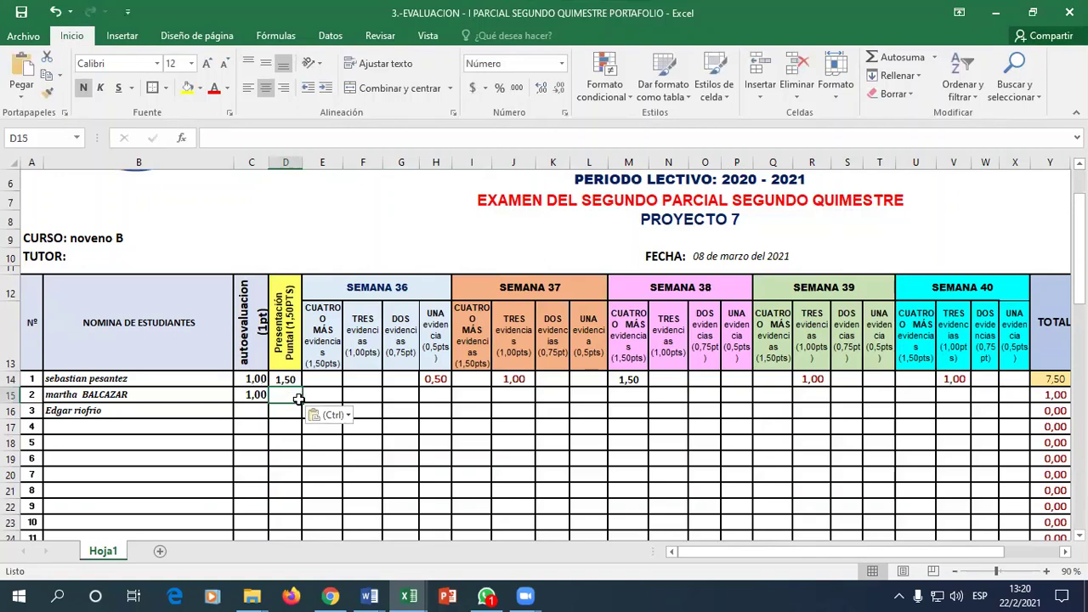
{"action": "key", "text": "ctrl+z"}
{"action": "key", "text": "ctrl+c"}
{"action": "left_click", "coordinate": [330, 396]}
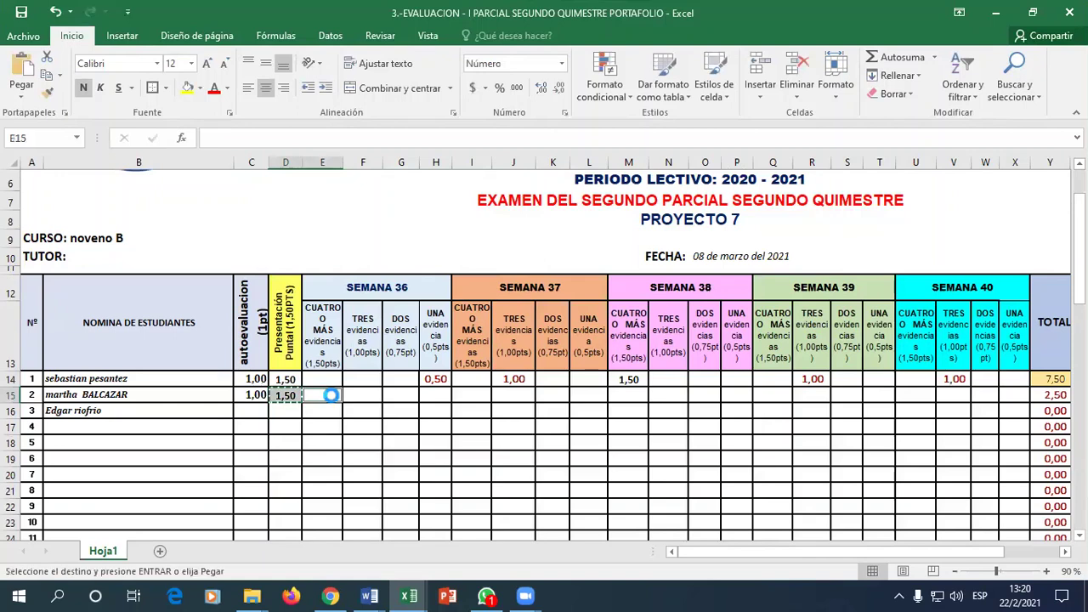
{"action": "key", "text": "ctrl+v"}
{"action": "left_click", "coordinate": [471, 396]}
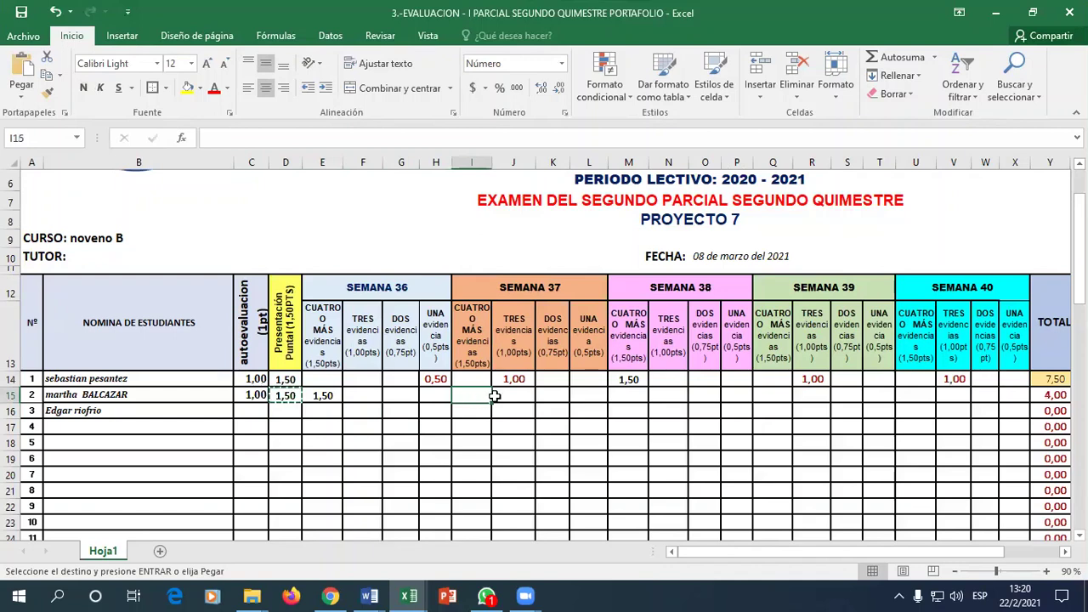
{"action": "key", "text": "ctrl+v"}
Step: Paste the copied 1,50 into the second student's four-or-more-evidences cells for SEMANA 38, SEMANA 39 and SEMANA 40
{"action": "left_click", "coordinate": [631, 397]}
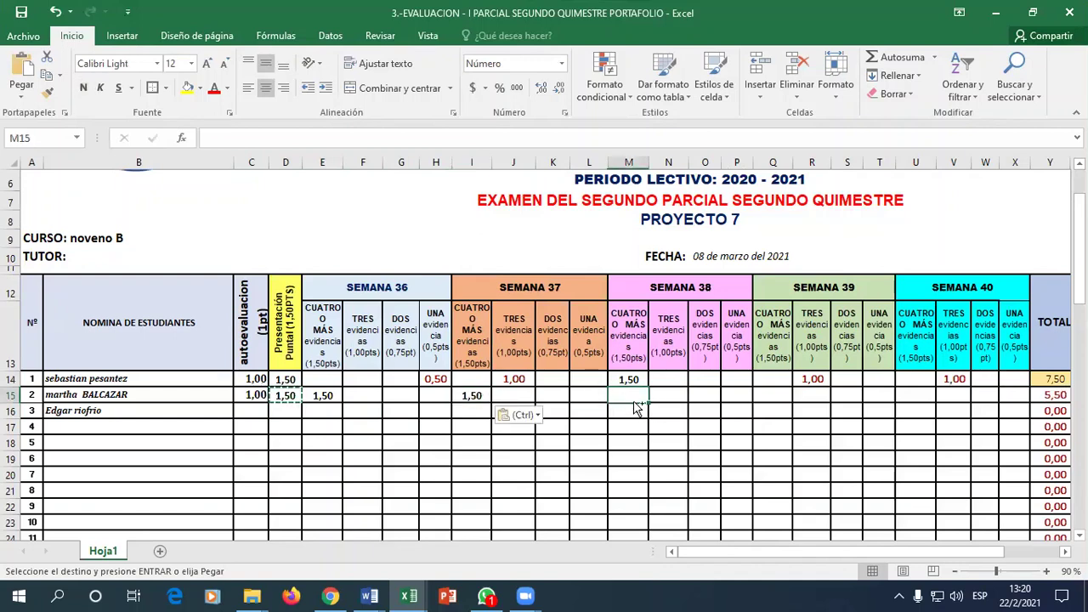
{"action": "key", "text": "ctrl+v"}
{"action": "left_click", "coordinate": [773, 398]}
{"action": "key", "text": "ctrl+v"}
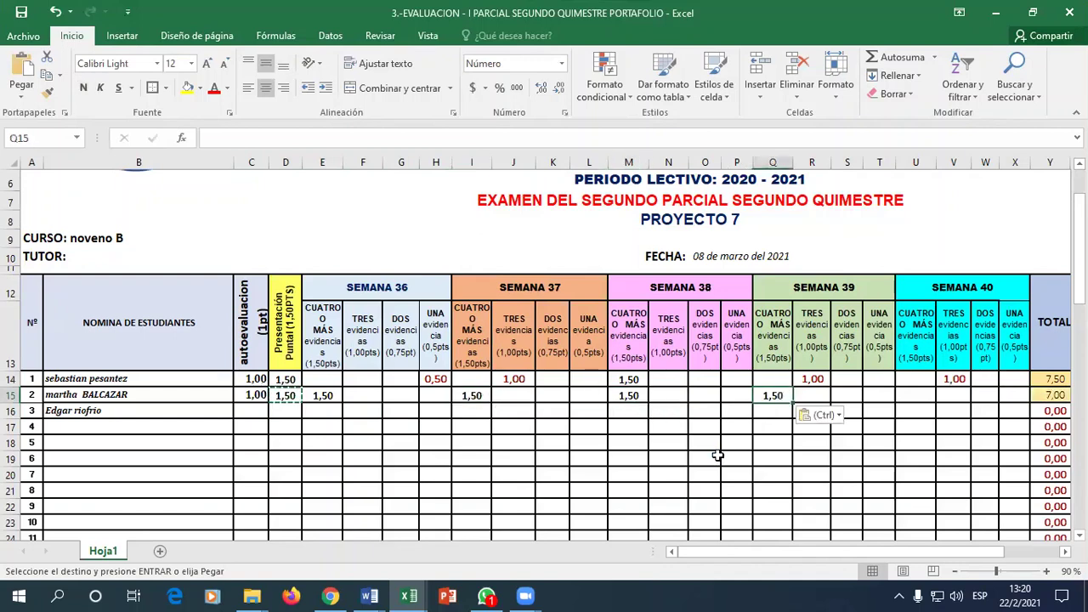
{"action": "left_click_drag", "start_coordinate": [930, 552], "coordinate": [991, 551]}
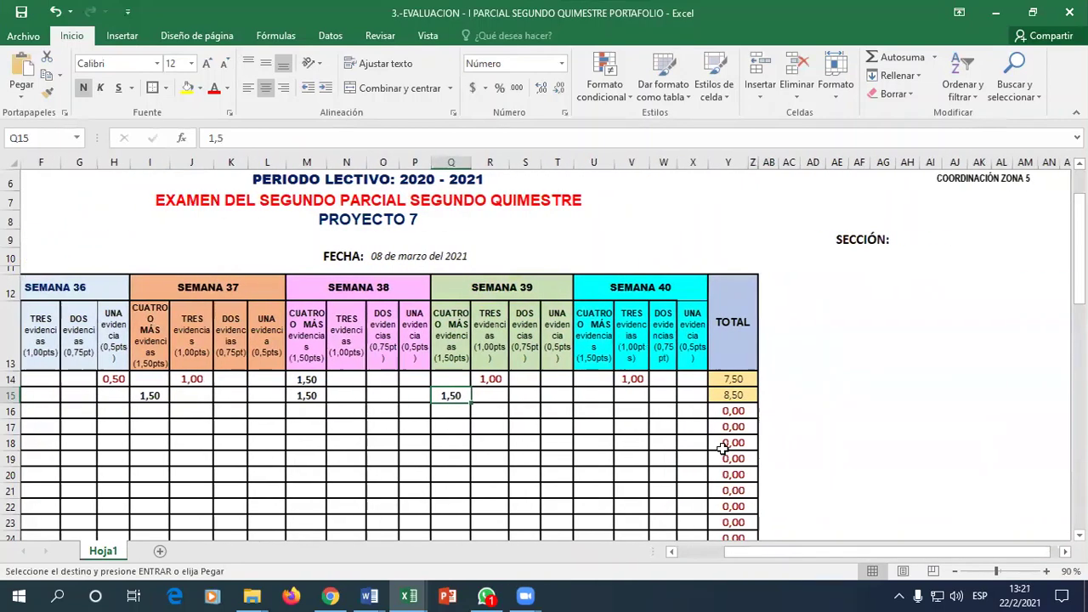
{"action": "key", "text": "ctrl+v"}
{"action": "left_click", "coordinate": [600, 396]}
{"action": "key", "text": "ctrl+v"}
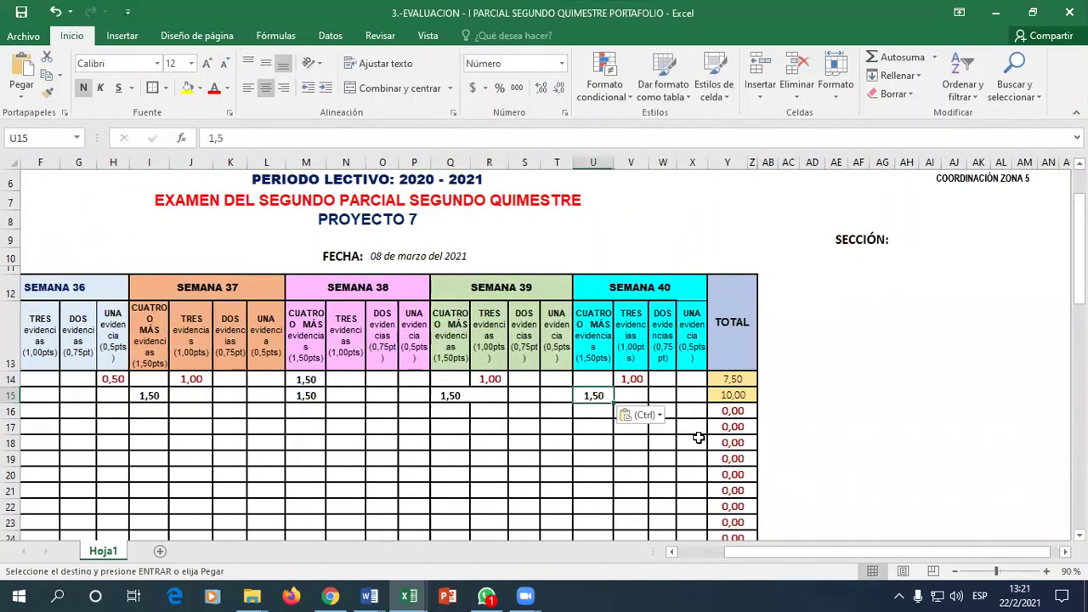
Step: Grade the third student with 0,20 for autoevaluacion
{"action": "left_click_drag", "start_coordinate": [833, 552], "coordinate": [738, 552]}
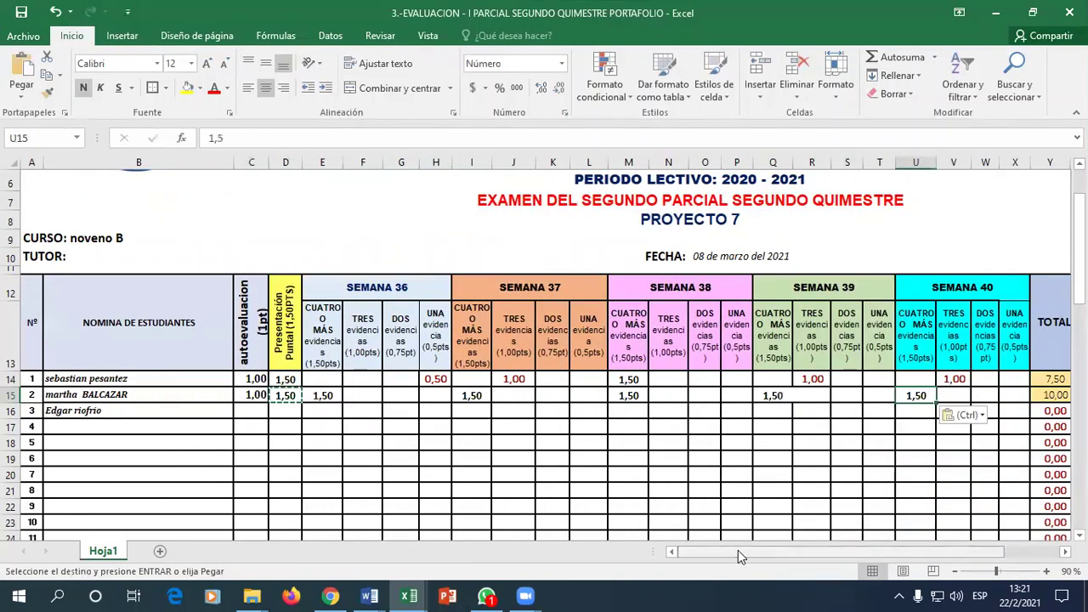
{"action": "left_click", "coordinate": [553, 475]}
{"action": "double_click", "coordinate": [264, 411]}
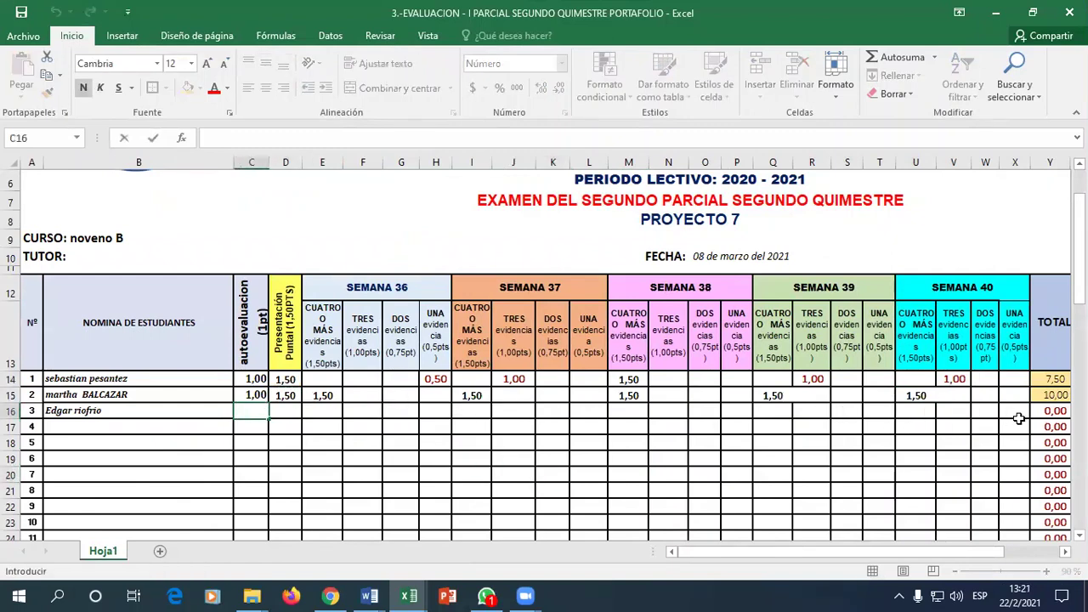
{"action": "left_click", "coordinate": [953, 397]}
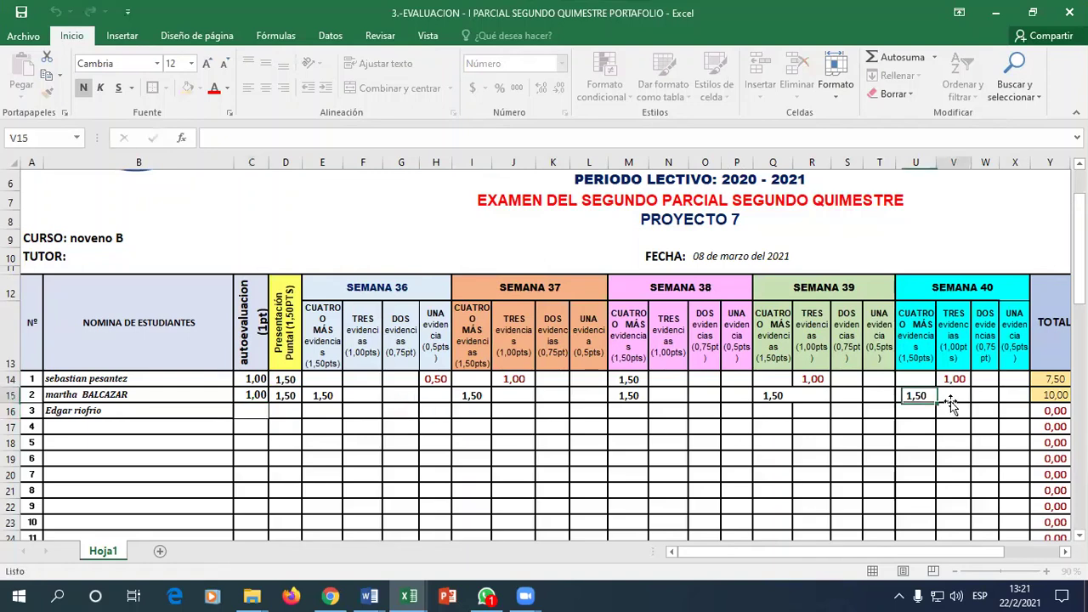
{"action": "left_click", "coordinate": [257, 410]}
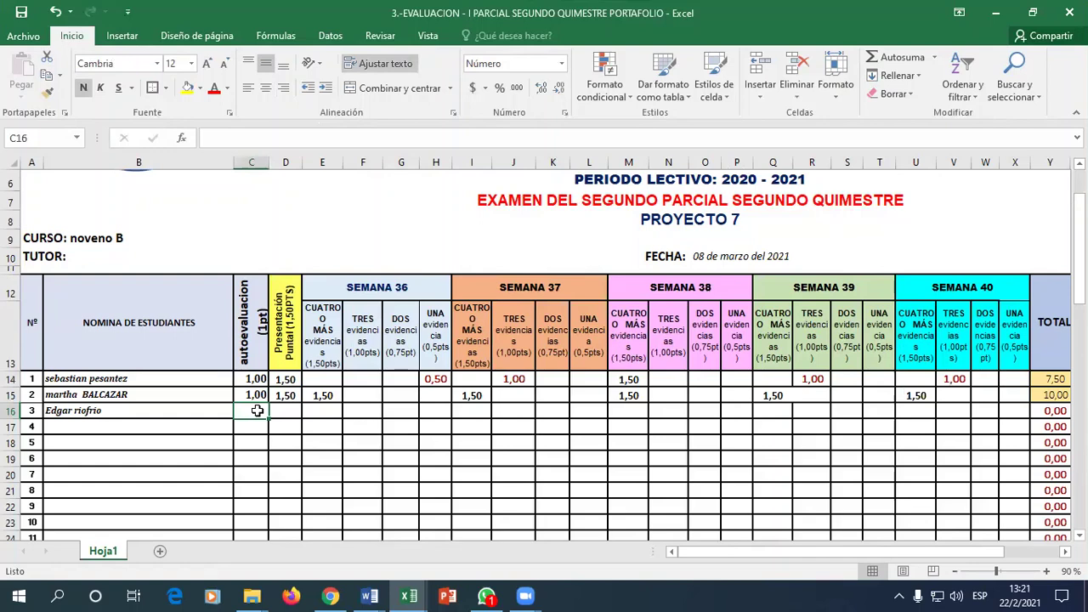
{"action": "type", "text": "0"}
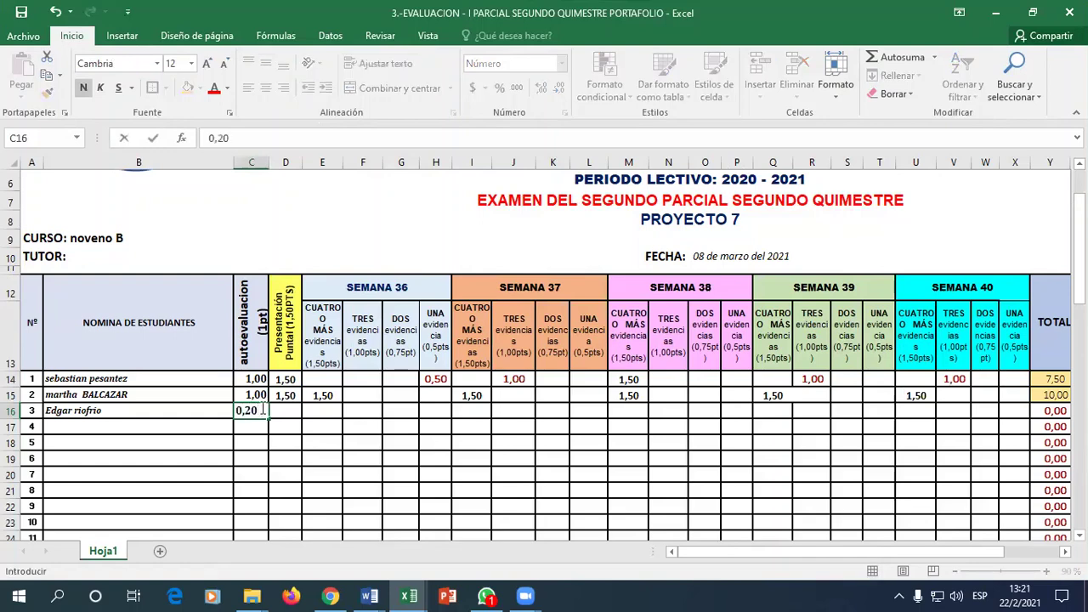
{"action": "type", "text": ",20"}
{"action": "left_click", "coordinate": [327, 423]}
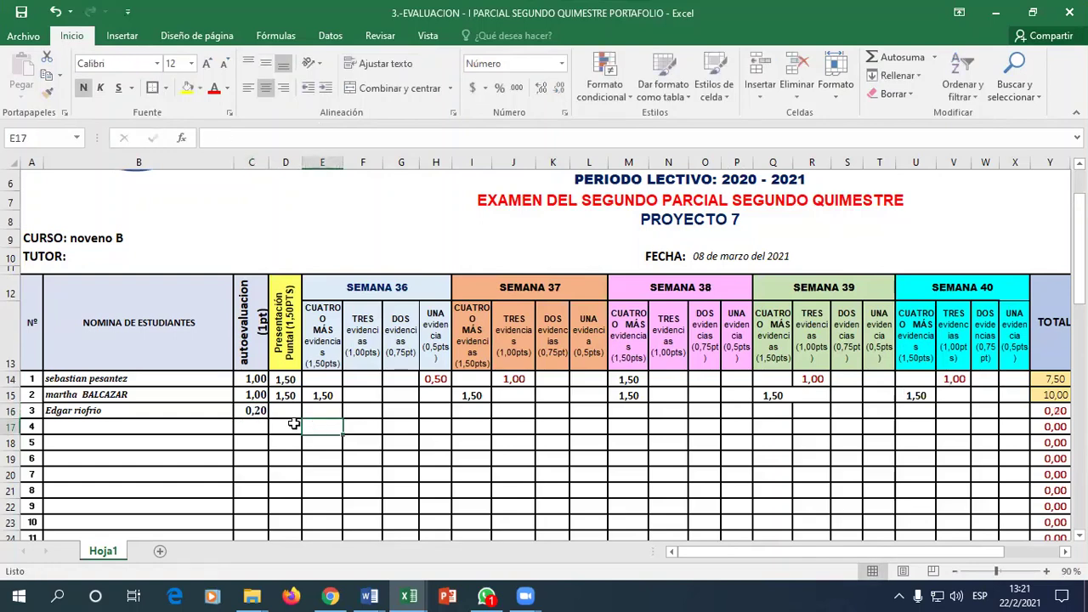
Step: Grade the third student with 0,70 for punctual presentation
{"action": "left_click", "coordinate": [289, 413]}
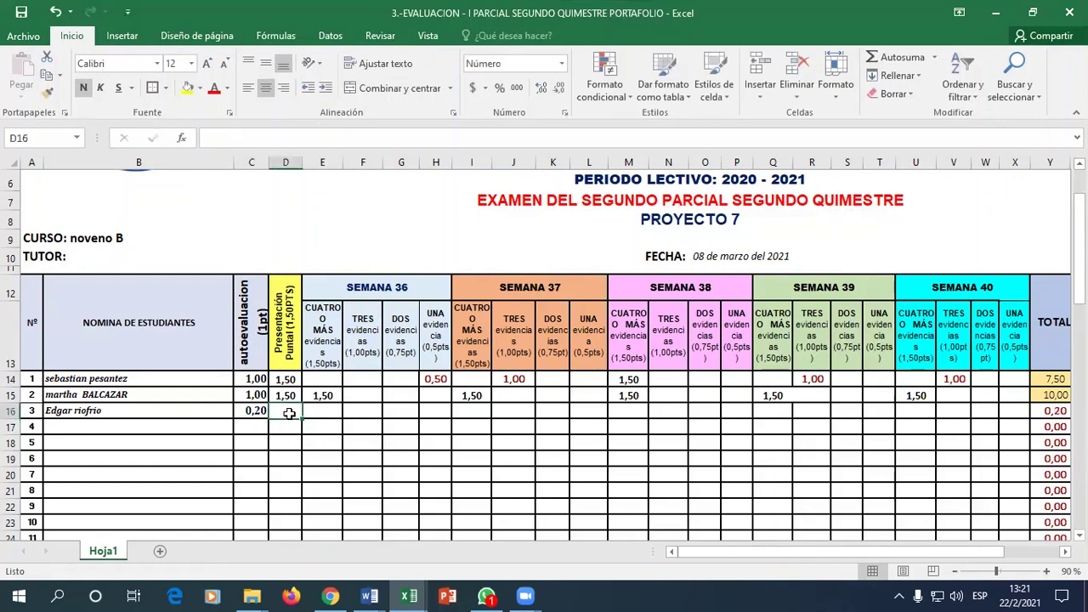
{"action": "type", "text": "0"}
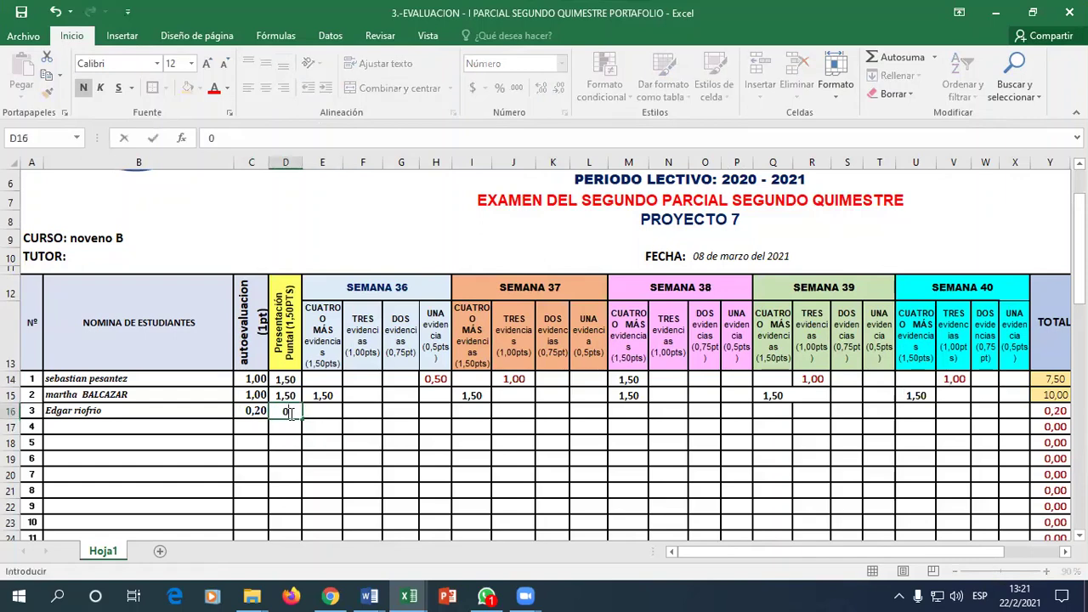
{"action": "type", "text": ",70"}
{"action": "left_click", "coordinate": [377, 440]}
{"action": "left_click", "coordinate": [291, 413]}
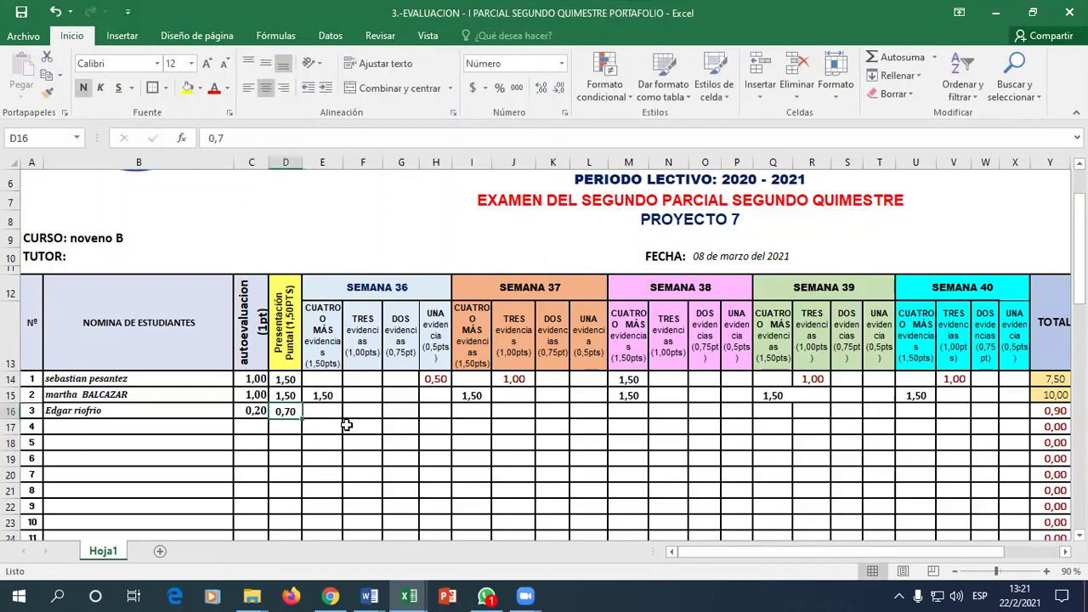
Step: Grade the third student 1,00 for three evidences in SEMANA 36
{"action": "left_click", "coordinate": [328, 411]}
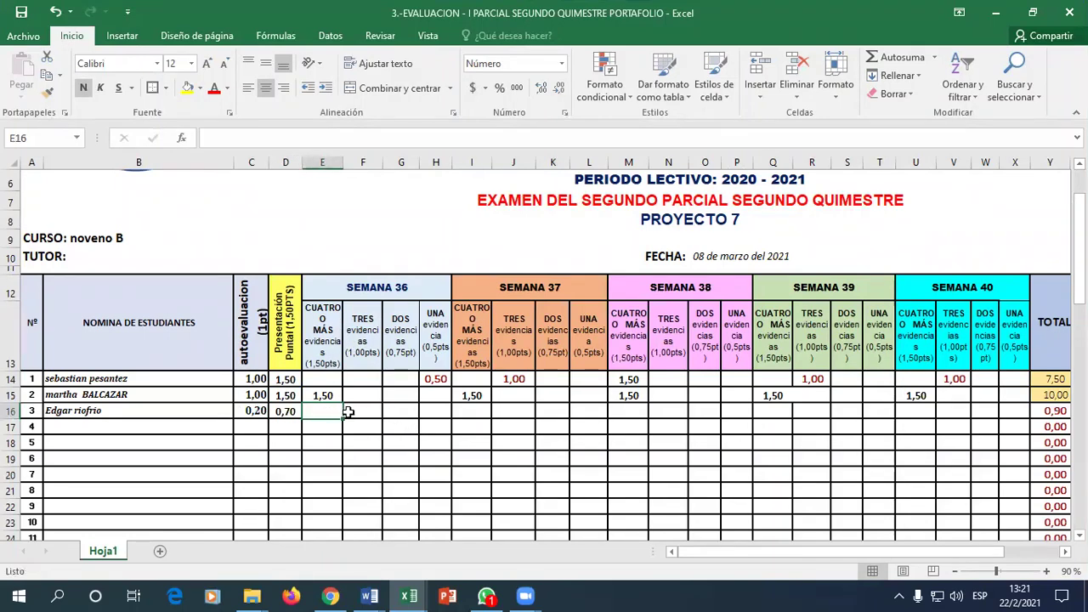
{"action": "left_click", "coordinate": [351, 411]}
{"action": "type", "text": "1,00"}
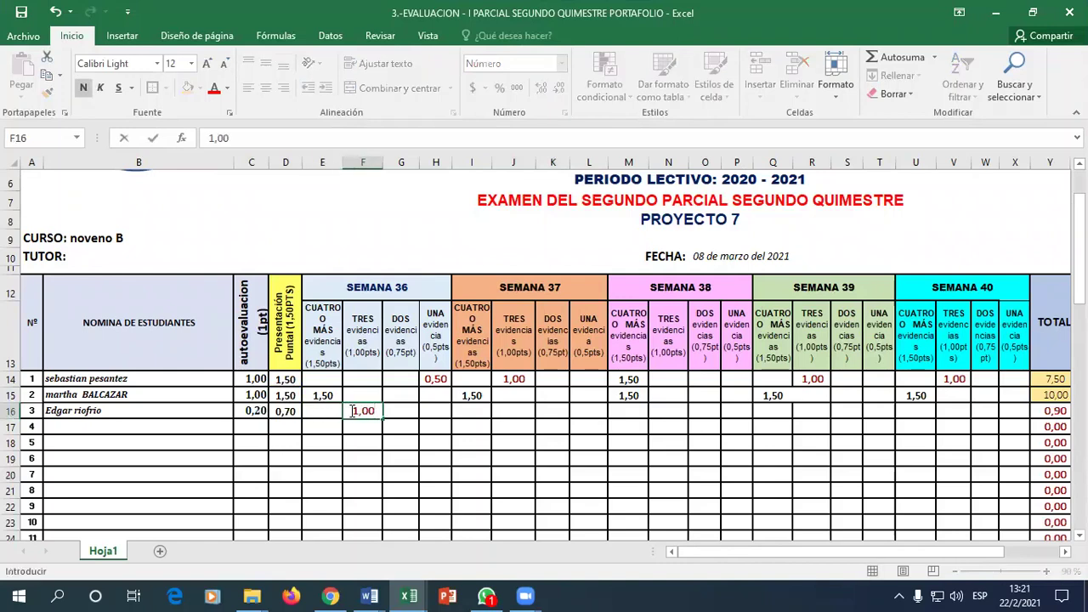
{"action": "key", "text": "ctrl+Return"}
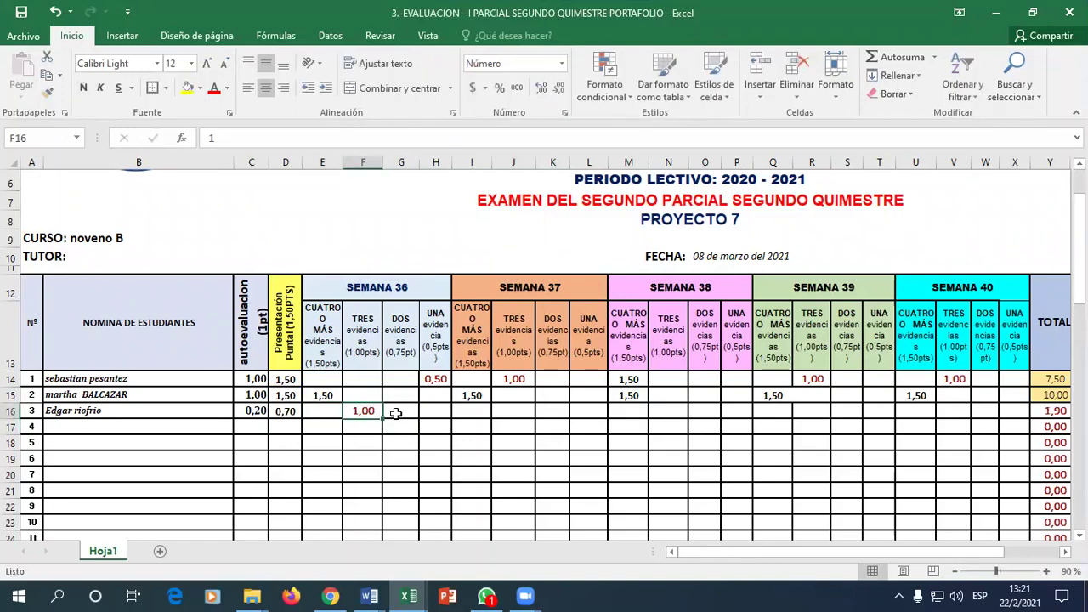
Step: Copy the third student's 1,00 grade from SEMANA 36 into the three-evidences cell of SEMANA 37
{"action": "key", "text": "ctrl+c"}
{"action": "left_click", "coordinate": [514, 415]}
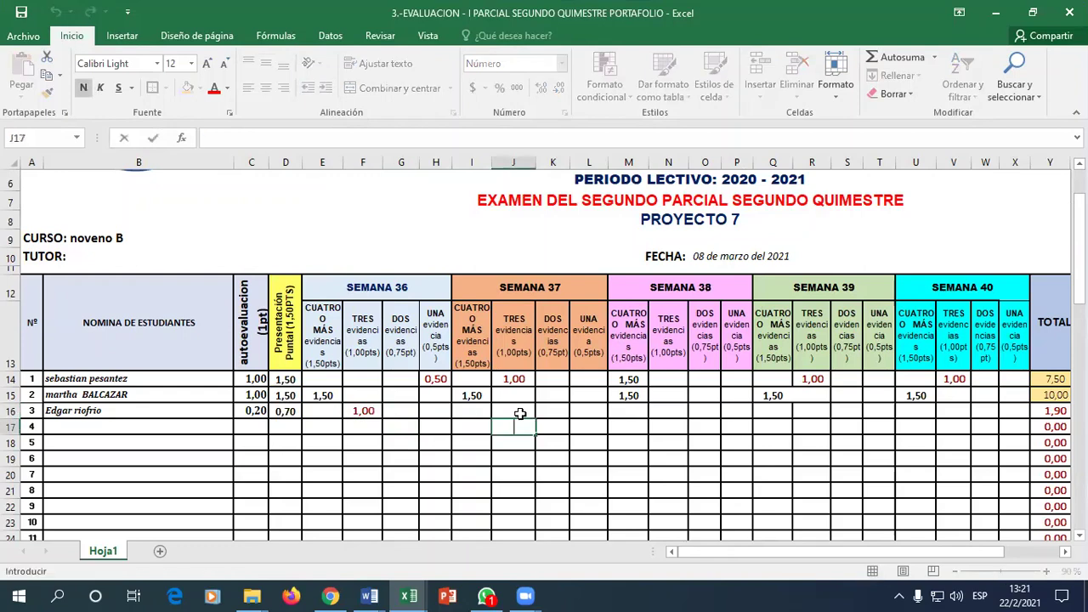
{"action": "key", "text": "Escape"}
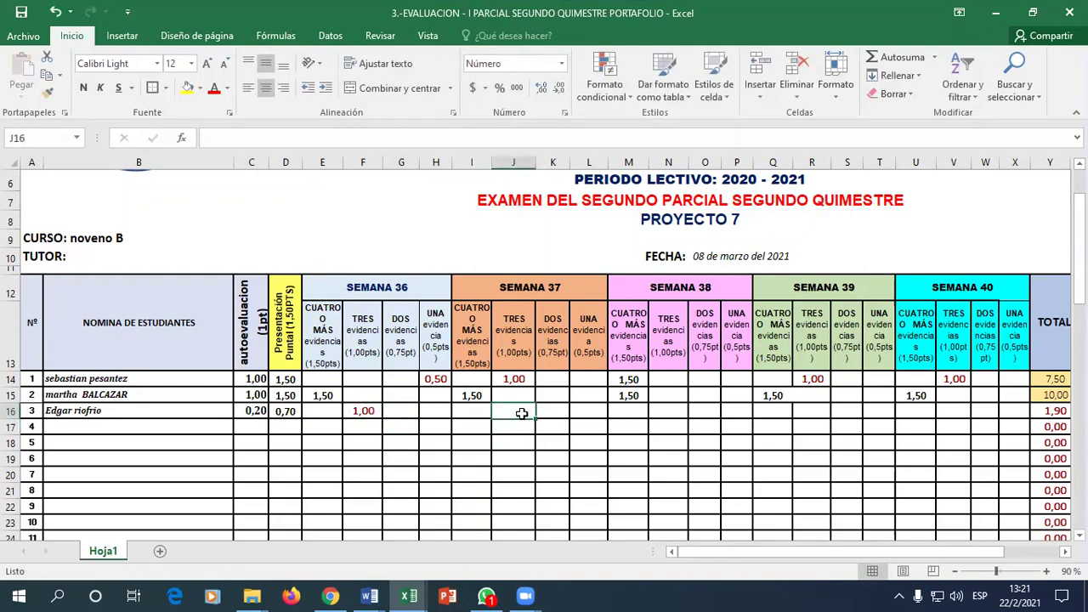
{"action": "left_click", "coordinate": [369, 412]}
{"action": "key", "text": "ctrl+c"}
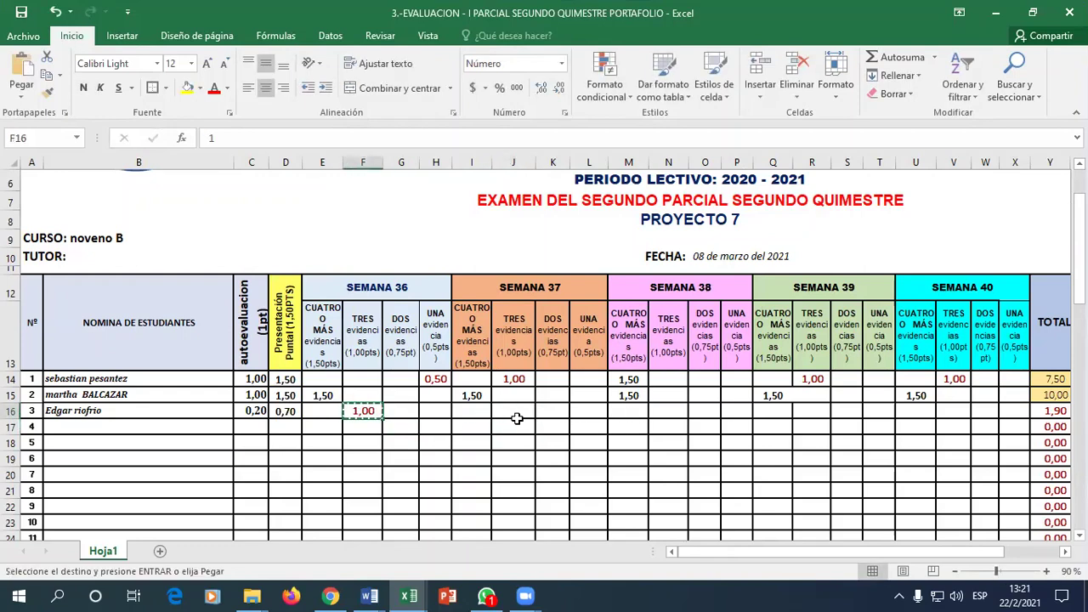
{"action": "left_click", "coordinate": [514, 415]}
{"action": "key", "text": "ctrl+v"}
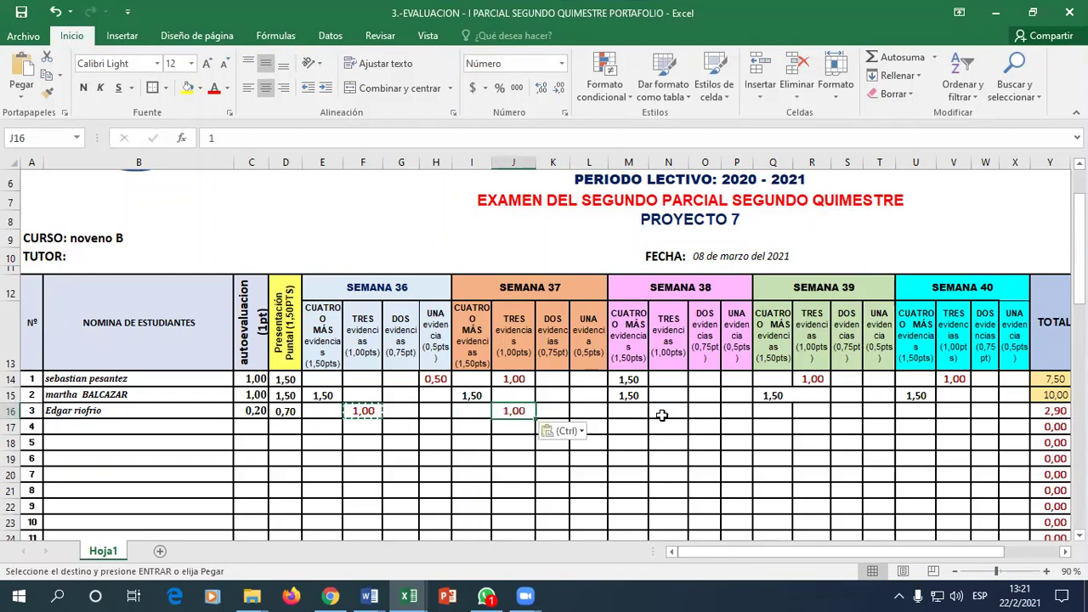
Step: Paste the copied 1,00 into the third student's three-evidences cells for SEMANA 38 and SEMANA 39, and select the matching SEMANA 40 cell
{"action": "left_click", "coordinate": [666, 413]}
{"action": "key", "text": "ctrl+v"}
{"action": "left_click", "coordinate": [814, 414]}
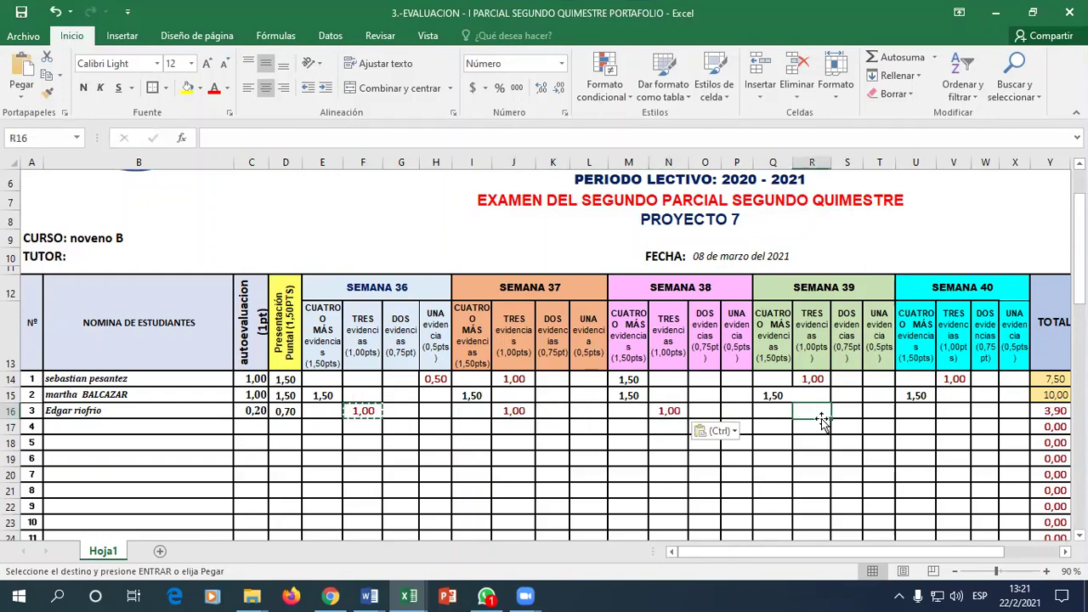
{"action": "key", "text": "ctrl+v"}
{"action": "left_click", "coordinate": [950, 413]}
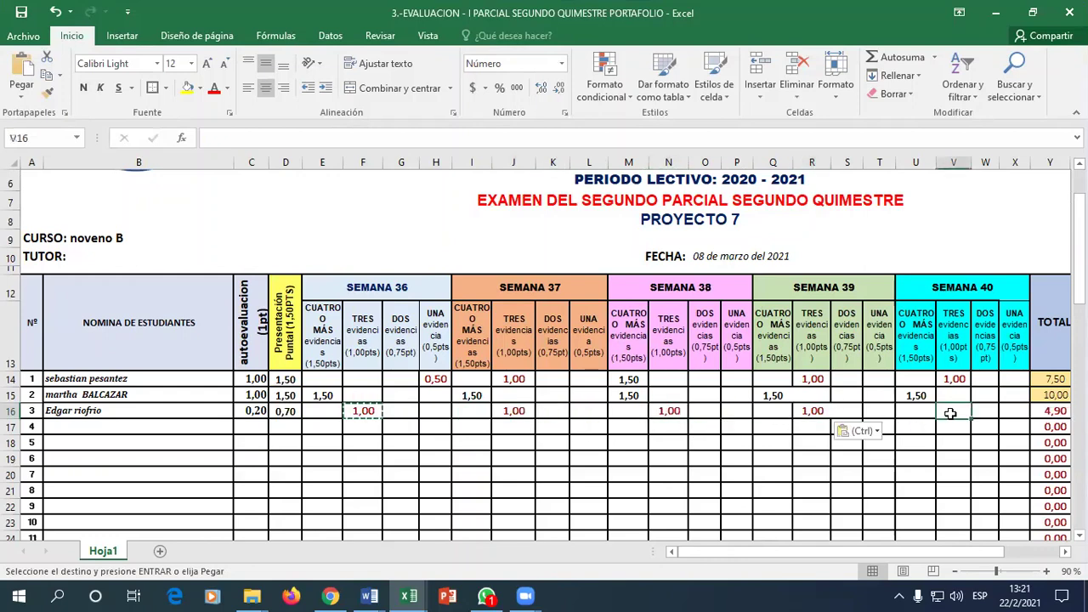